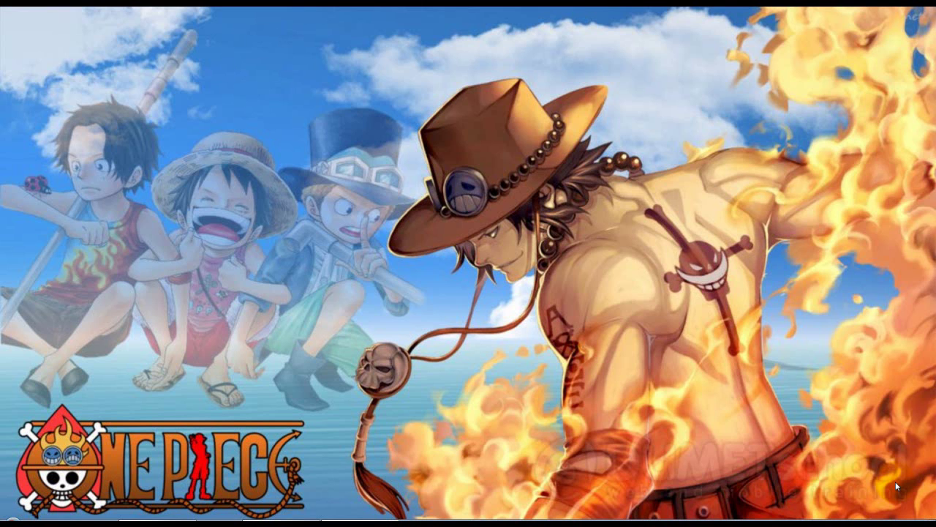
# Launch Adobe Illustrator CC 2015 from the Windows Start menu
pyautogui.click(10, 521)
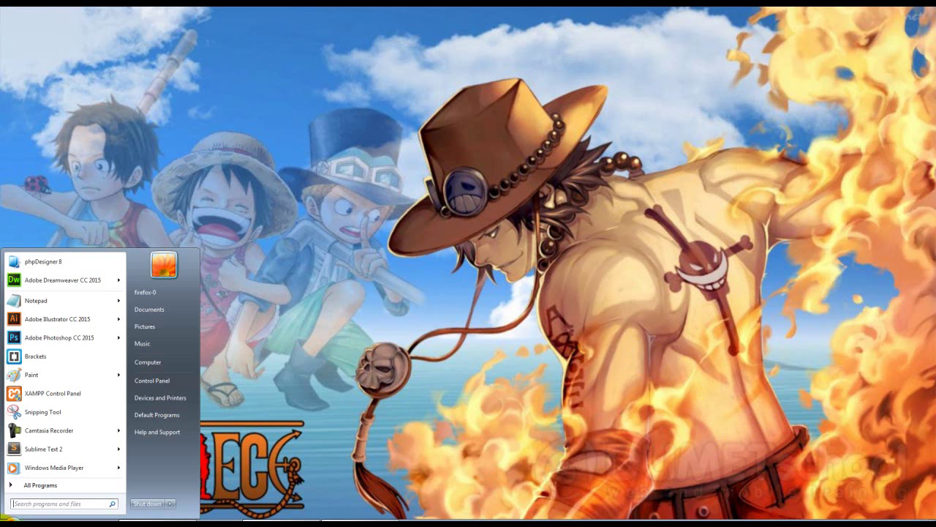
pyautogui.click(60, 322)
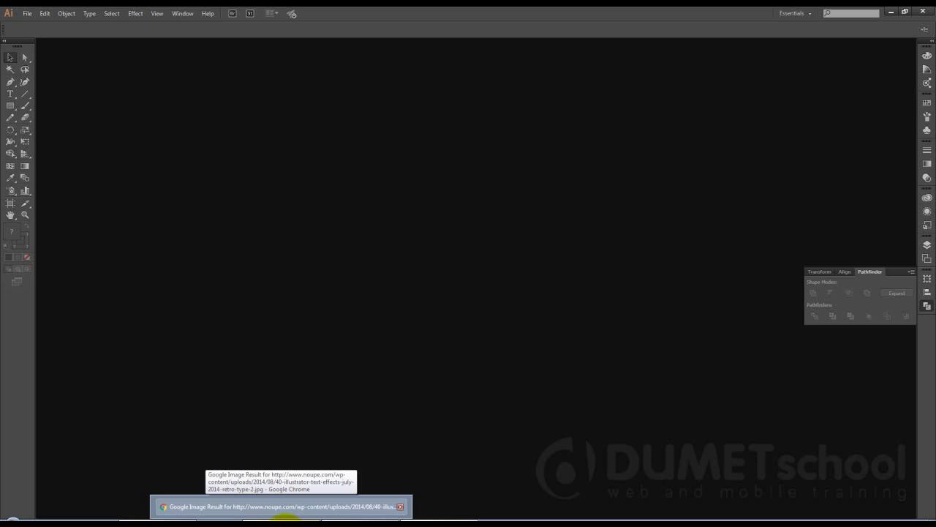
# Review the Zero to Hero image and Birds of Paradise font tabs in Chrome, then return to Illustrator
pyautogui.click(287, 517)
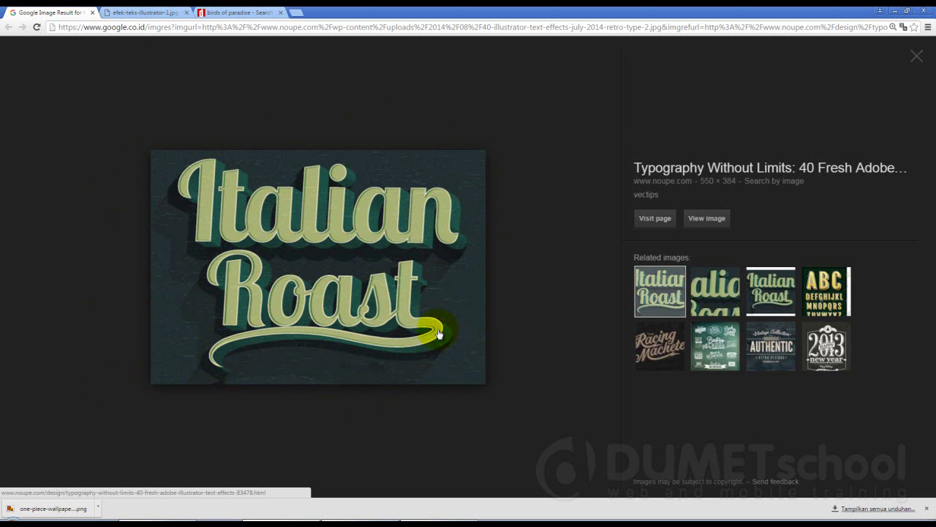
pyautogui.click(151, 13)
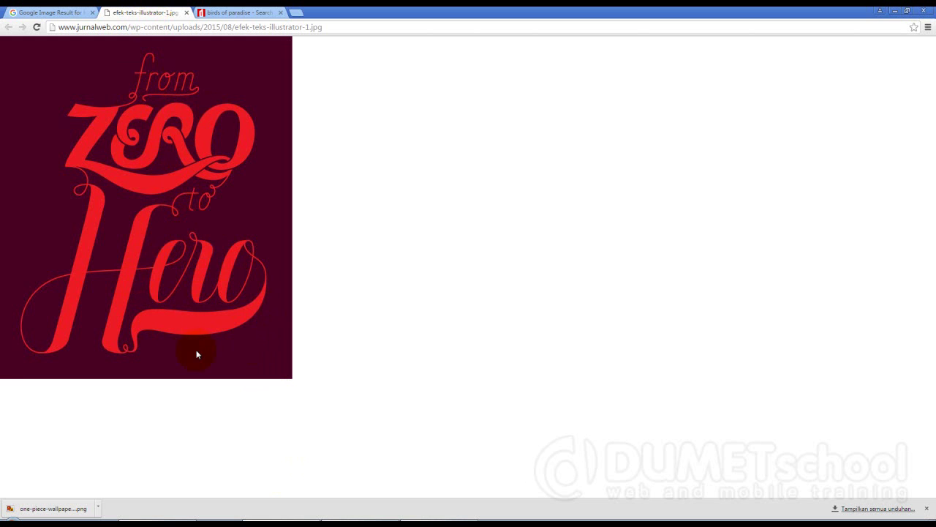
pyautogui.click(226, 14)
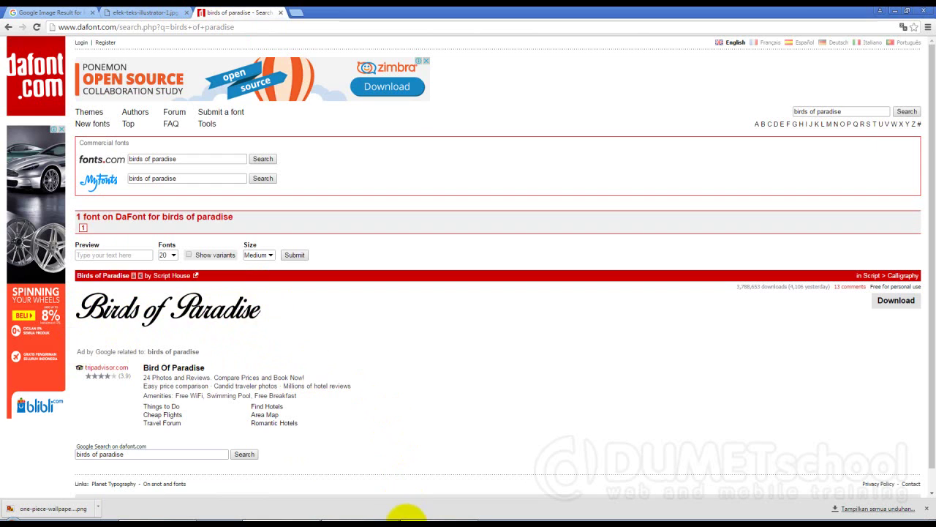
pyautogui.click(406, 518)
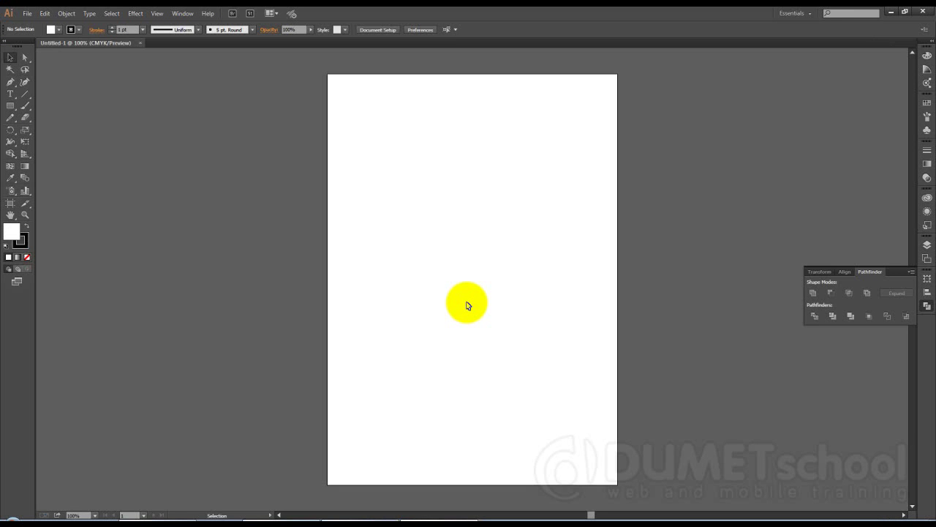
# At 150% zoom, type 'White' on the artboard and set it in Birds of Paradise
pyautogui.click(428, 292)
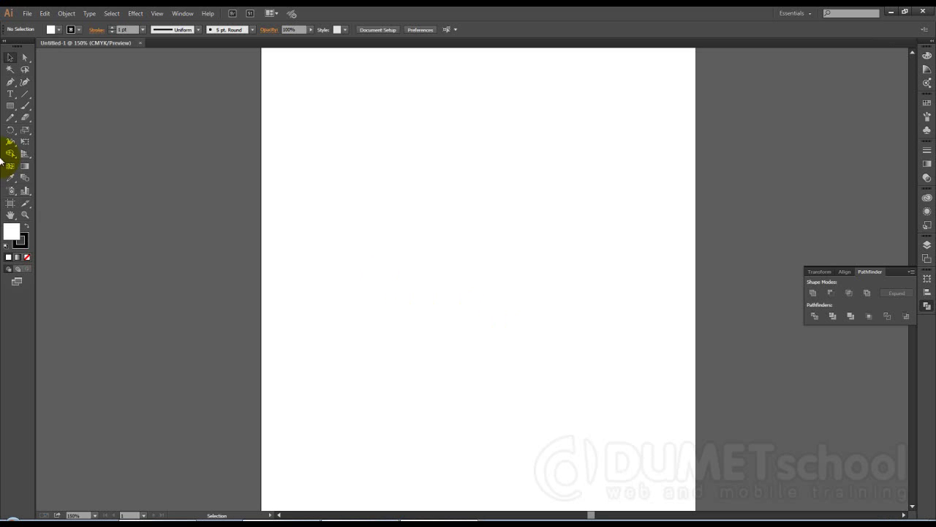
pyautogui.click(10, 95)
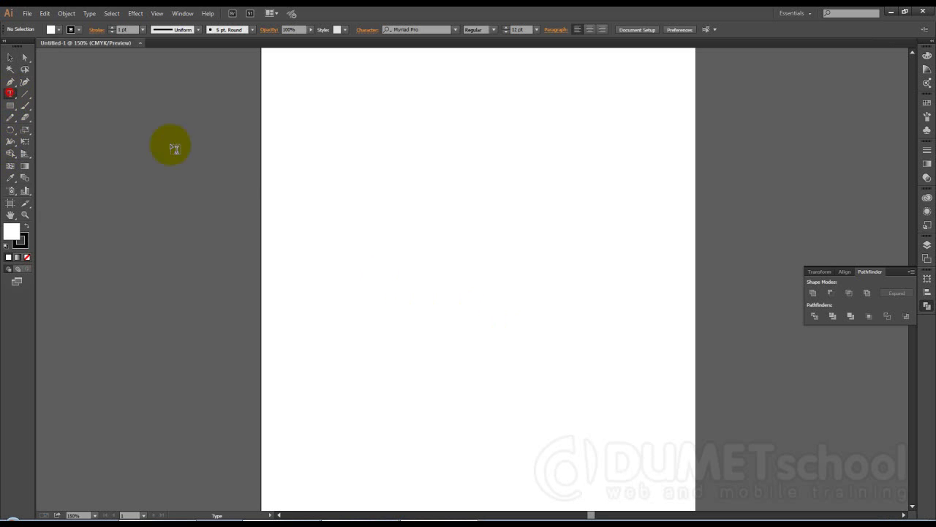
pyautogui.click(308, 185)
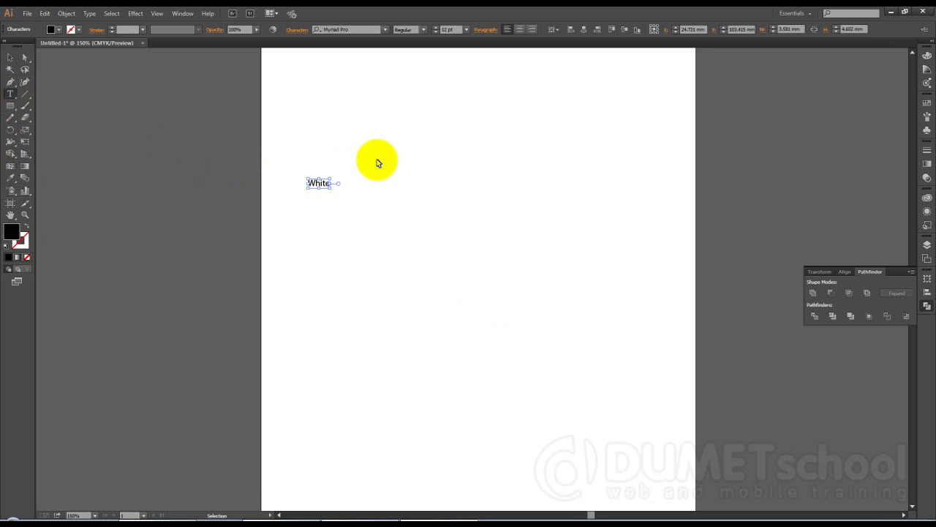
pyautogui.hotkey('ctrl', 'a')
pyautogui.click(536, 33)
pyautogui.click(577, 35)
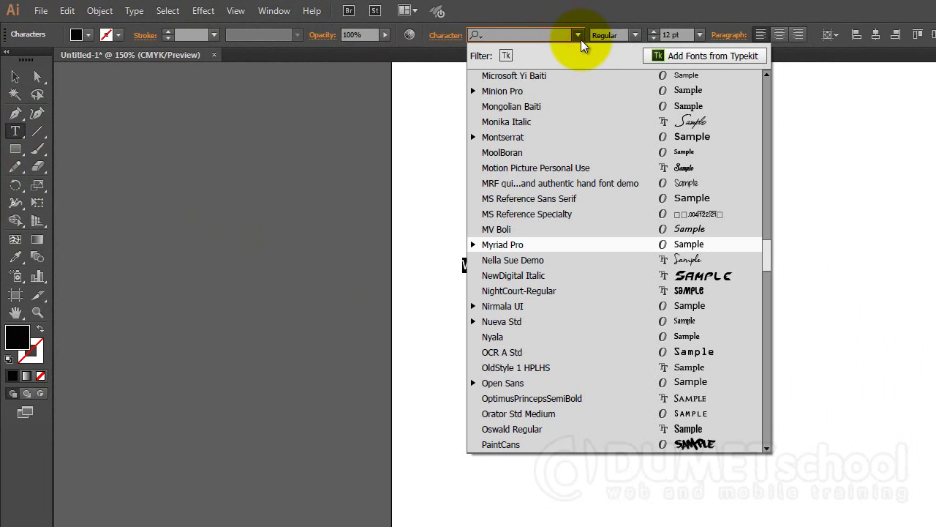
pyautogui.write('bir')
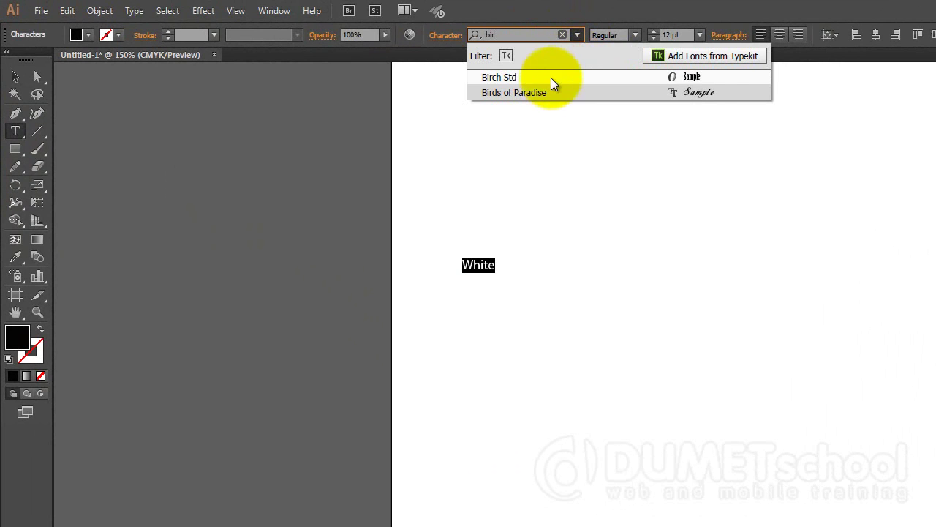
pyautogui.click(512, 92)
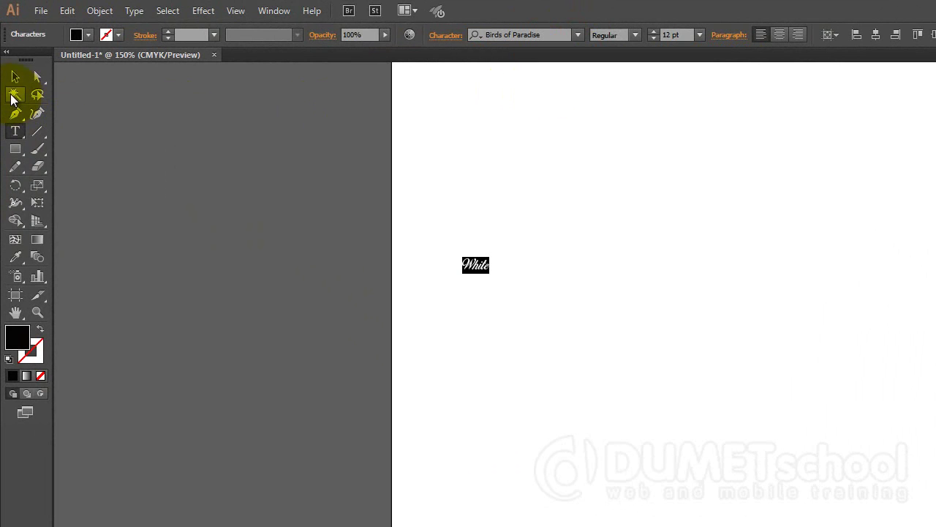
pyautogui.click(16, 76)
# Scale 'White' up to about 183 pt and move it higher and left on the artboard
pyautogui.click(345, 198)
pyautogui.moveTo(457, 223); pyautogui.dragTo(520, 330)
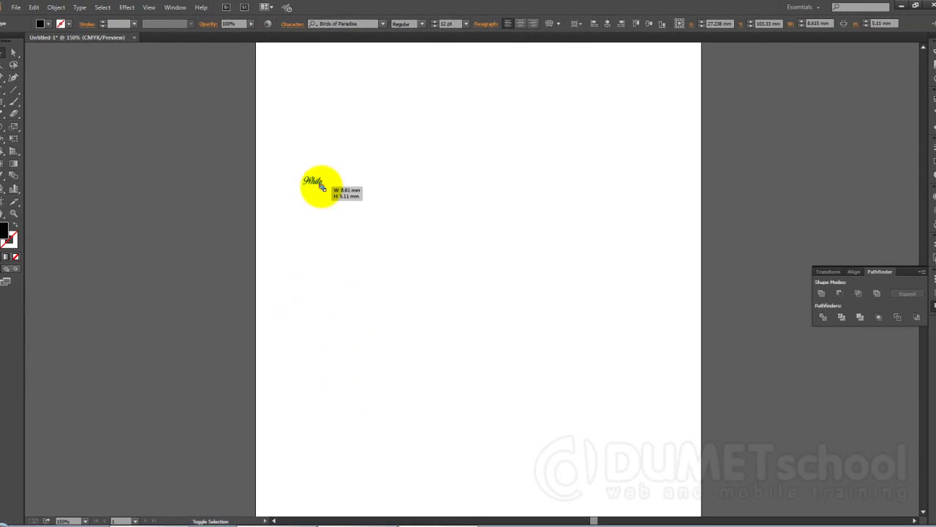
pyautogui.moveTo(322, 188); pyautogui.dragTo(461, 281)
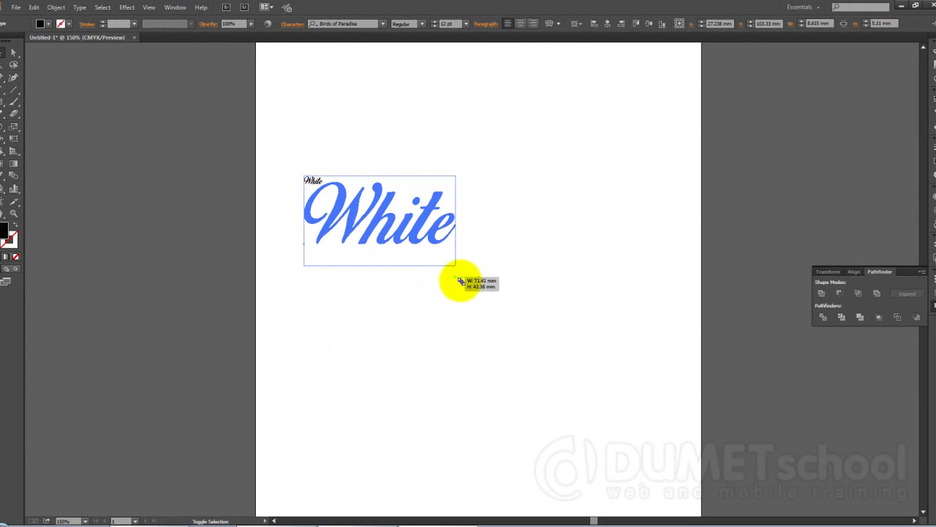
pyautogui.moveTo(461, 280); pyautogui.dragTo(584, 341)
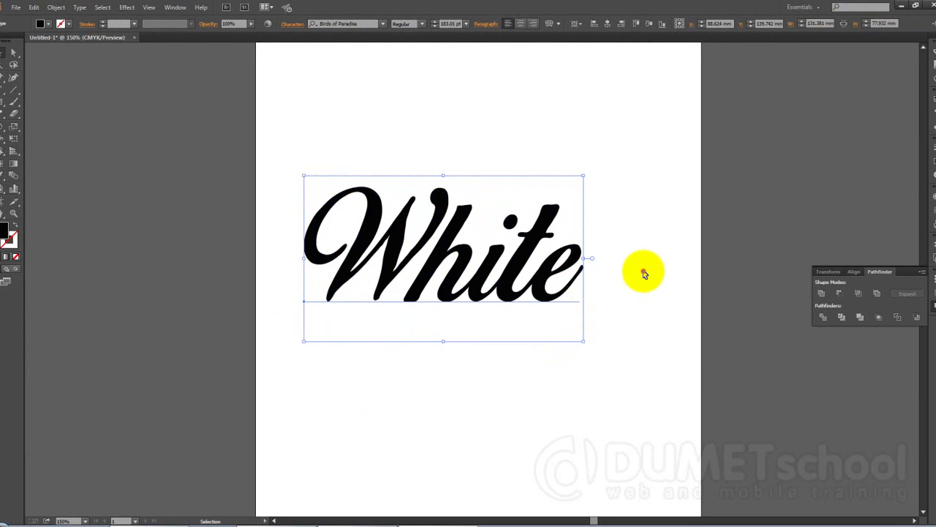
pyautogui.moveTo(503, 279); pyautogui.dragTo(479, 218)
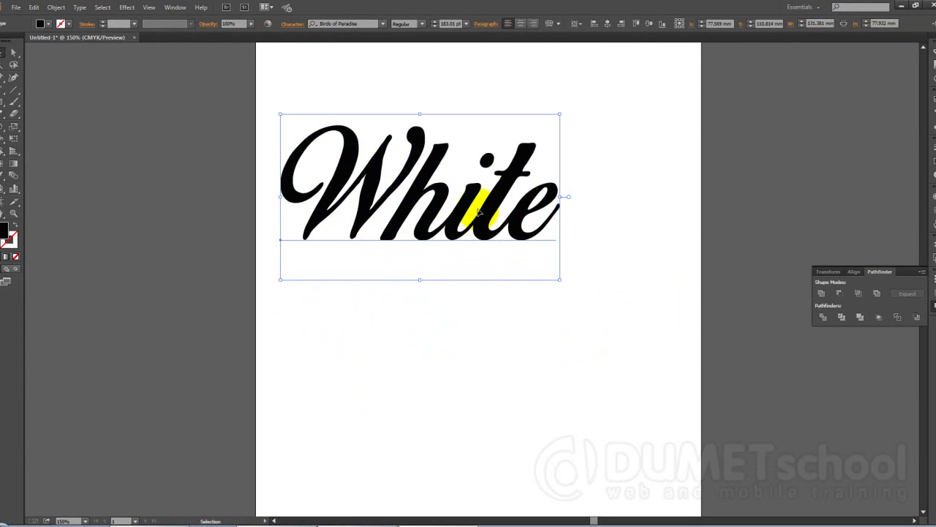
# Deselect the text, glance at the Italian Roast reference in Chrome, and return to Illustrator
pyautogui.click(210, 192)
pyautogui.click(379, 197)
pyautogui.click(209, 196)
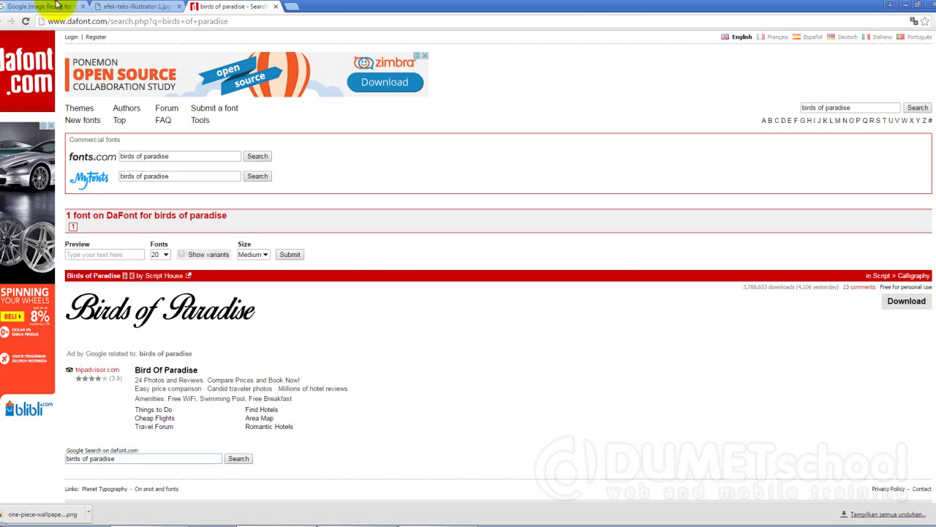
pyautogui.click(41, 7)
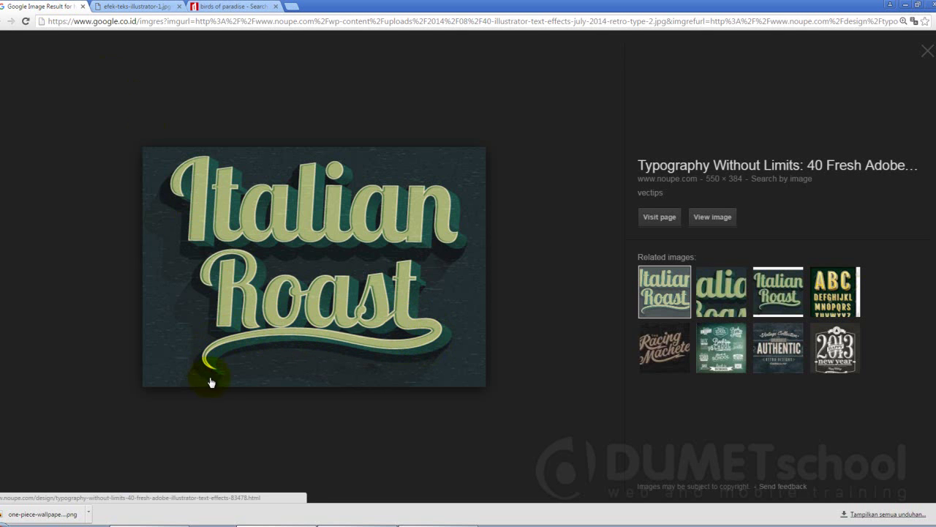
pyautogui.click(418, 523)
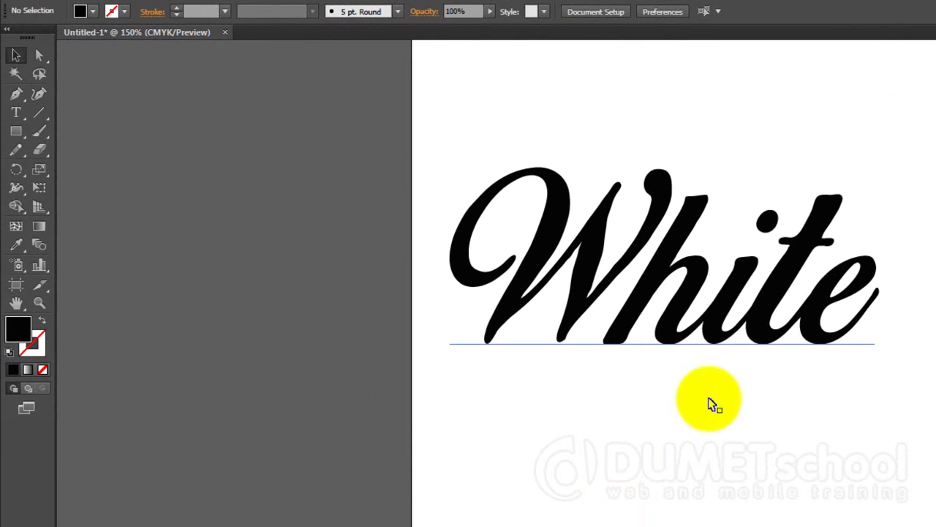
# Draw a Pen curve from the final 'e' sweeping under 'White' to the artboard's left edge
pyautogui.click(17, 94)
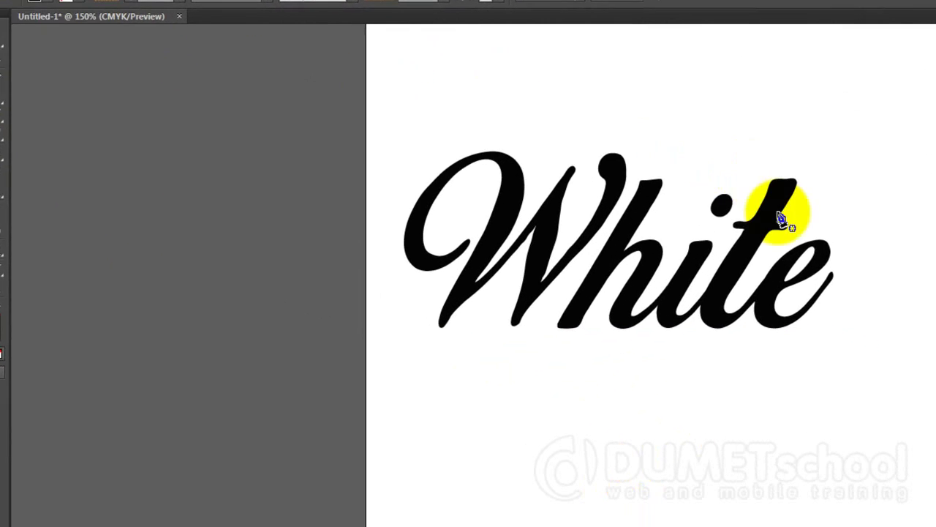
pyautogui.click(615, 216)
pyautogui.moveTo(674, 230); pyautogui.dragTo(682, 320)
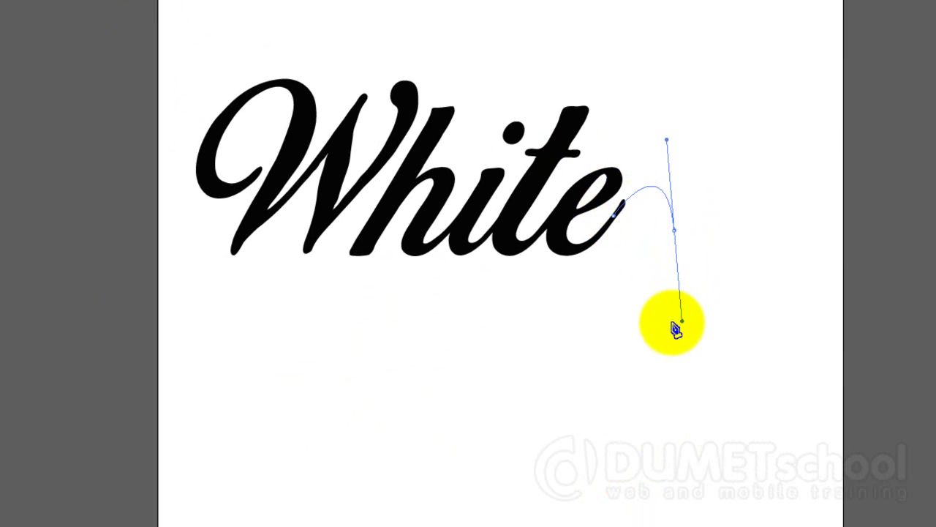
pyautogui.moveTo(447, 308); pyautogui.dragTo(322, 279)
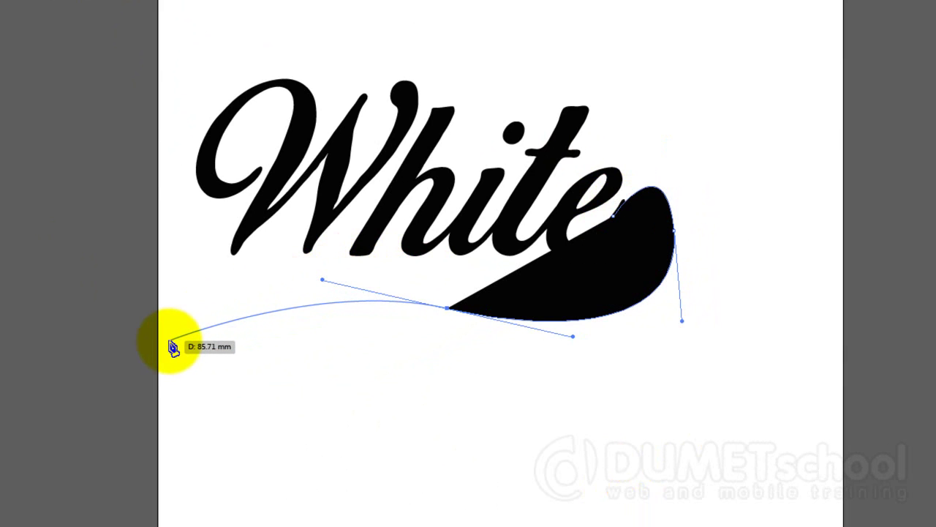
pyautogui.moveTo(162, 340)
pyautogui.mouseDown()
pyautogui.moveTo(145, 356)
pyautogui.moveTo(44, 238)
pyautogui.mouseUp()
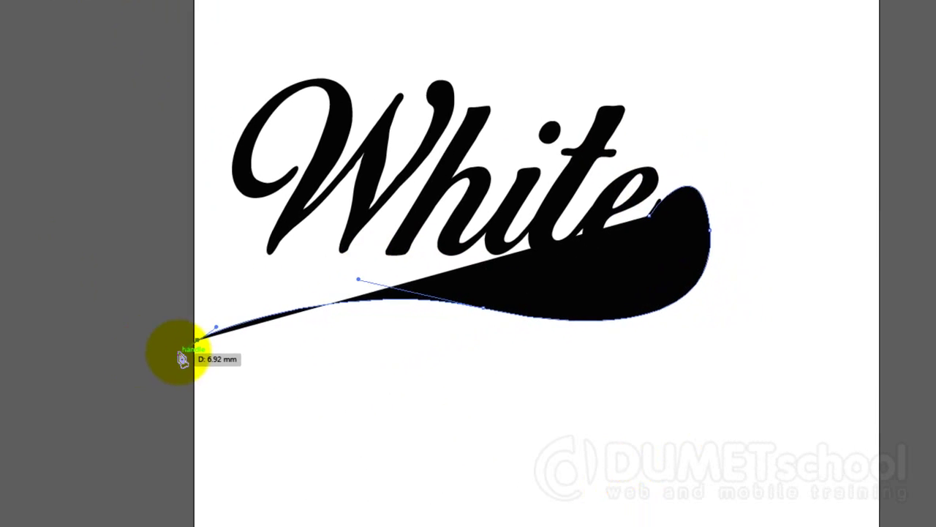
# Make the swoosh a 1 pt stroke with no fill, then reselect it
pyautogui.click(42, 233)
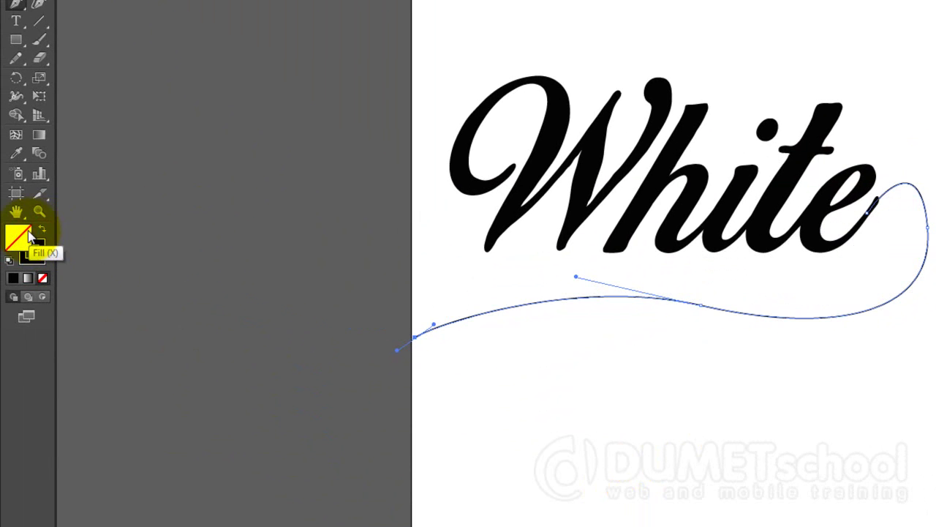
pyautogui.press('v')
pyautogui.click(151, 161)
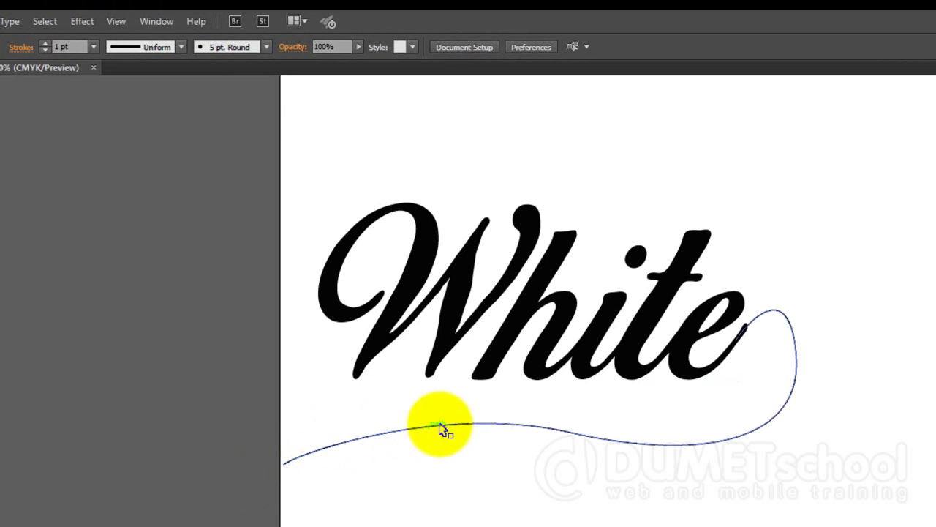
pyautogui.click(805, 308)
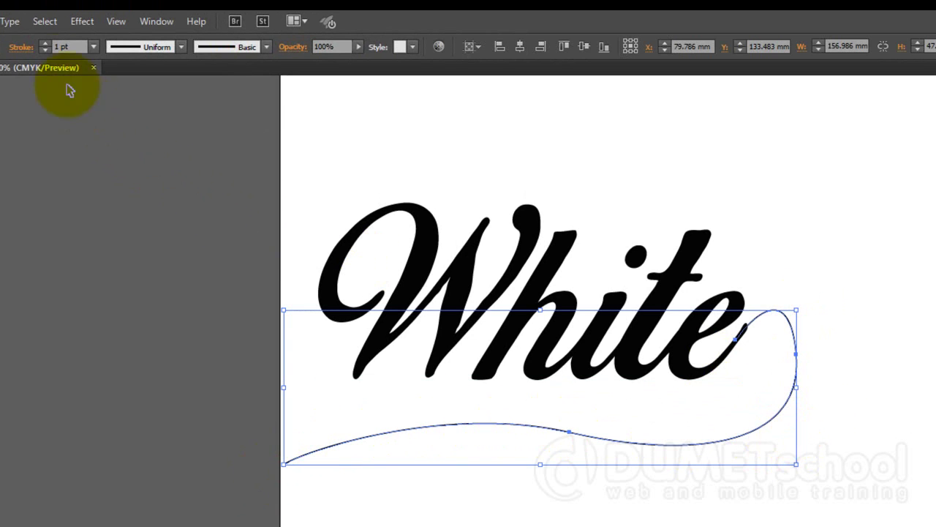
# Give the swoosh a 4 pt stroke with a tapered width profile
pyautogui.click(40, 44)
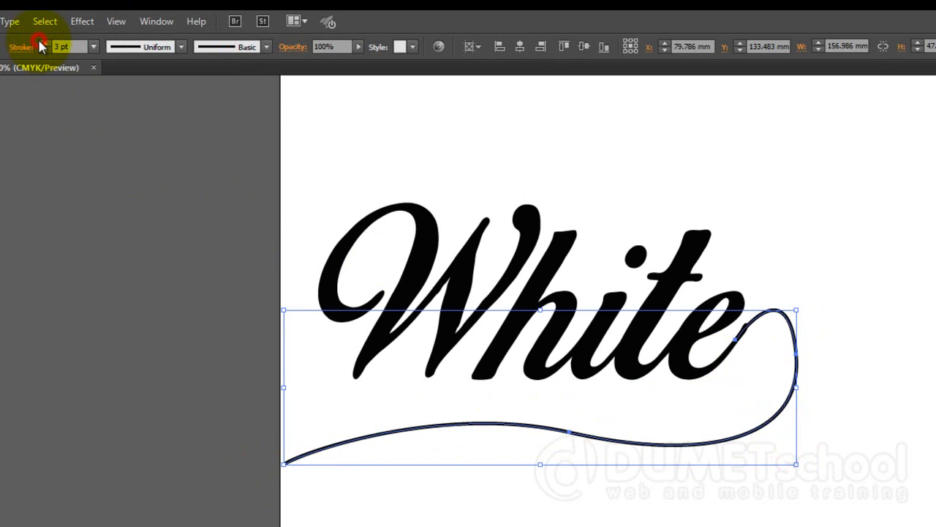
pyautogui.click(40, 44)
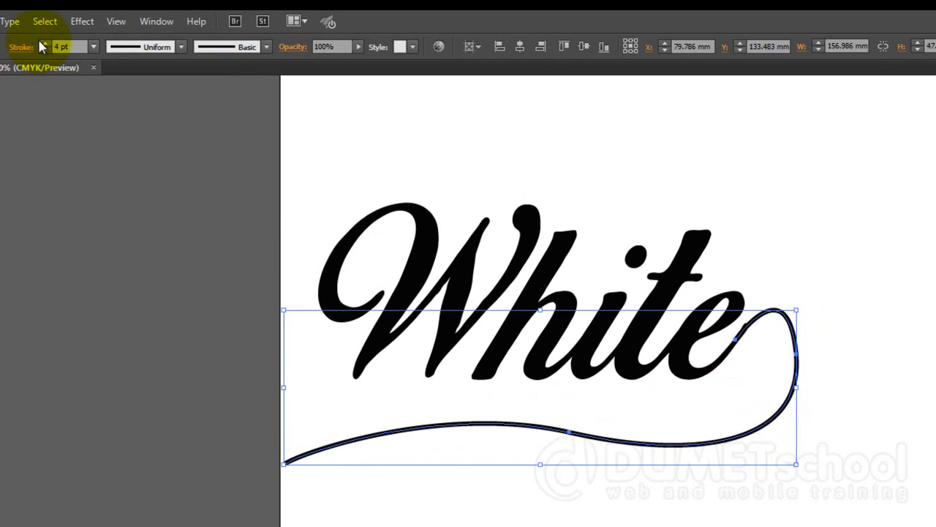
pyautogui.click(177, 48)
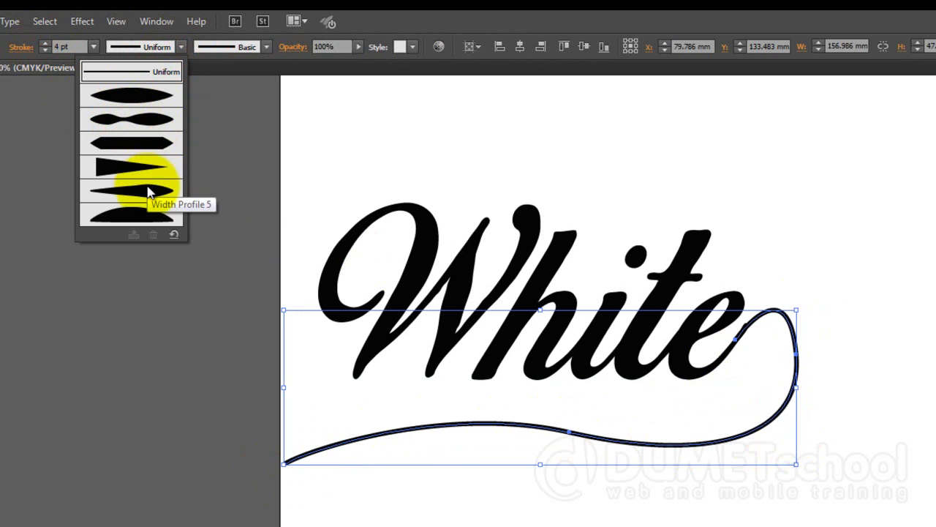
pyautogui.click(154, 128)
pyautogui.moveTo(682, 523); pyautogui.dragTo(633, 432)
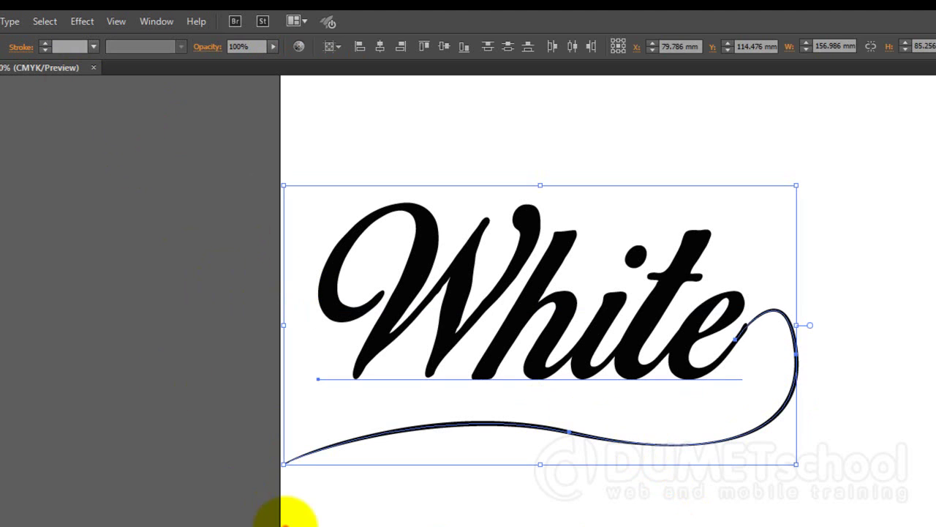
# Raise the swash's stroke weight to 8 pt and deselect to preview it
pyautogui.click(287, 521)
pyautogui.click(350, 449)
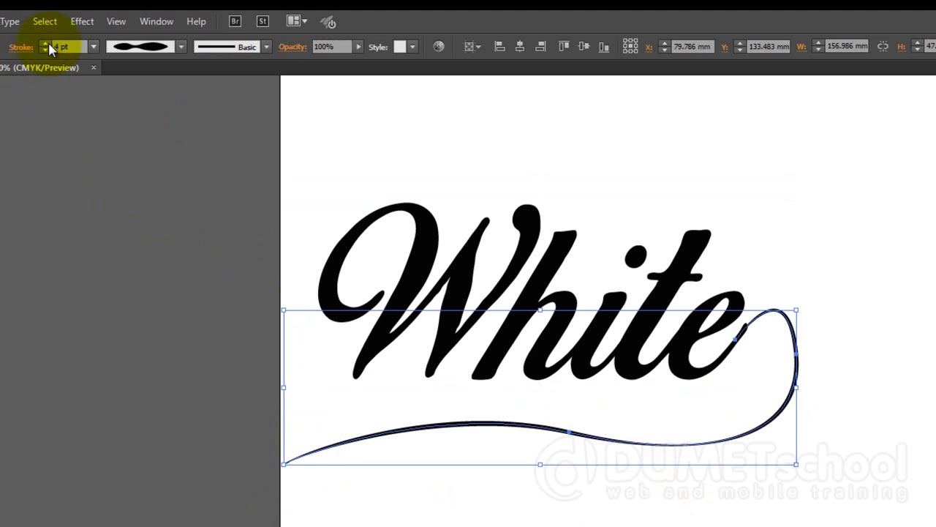
pyautogui.click(44, 43)
pyautogui.click(45, 43)
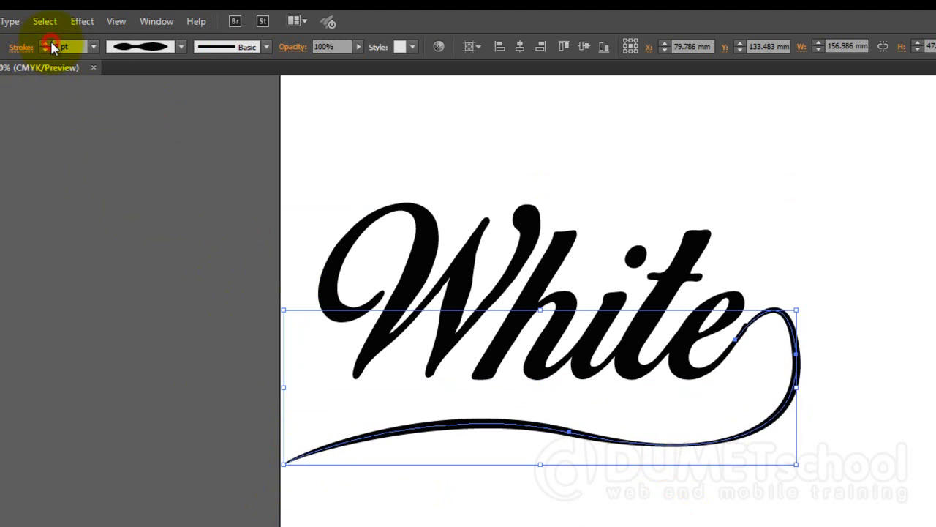
pyautogui.click(790, 515)
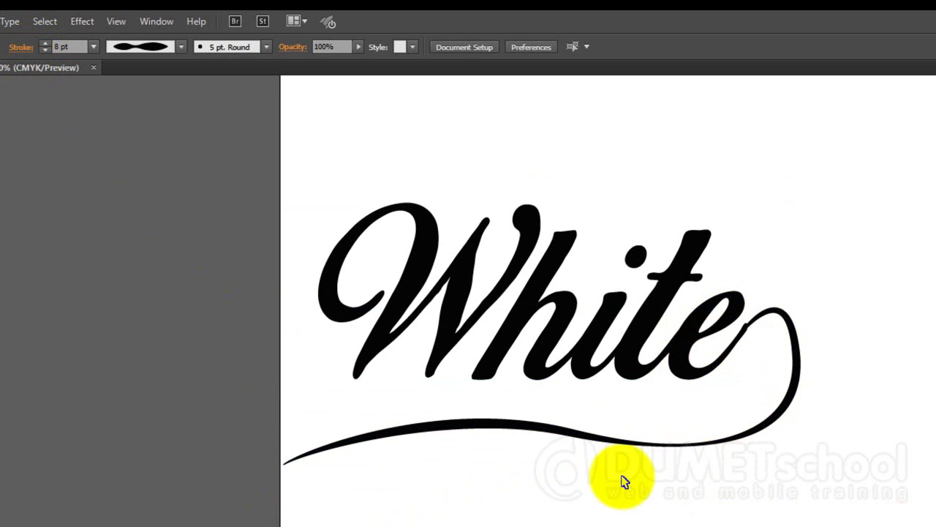
# Zoom in and widen the swash's end where it joins the 'e' using the Width Tool
pyautogui.scroll(1, 810, 339)
pyautogui.scroll(1, 698, 291)
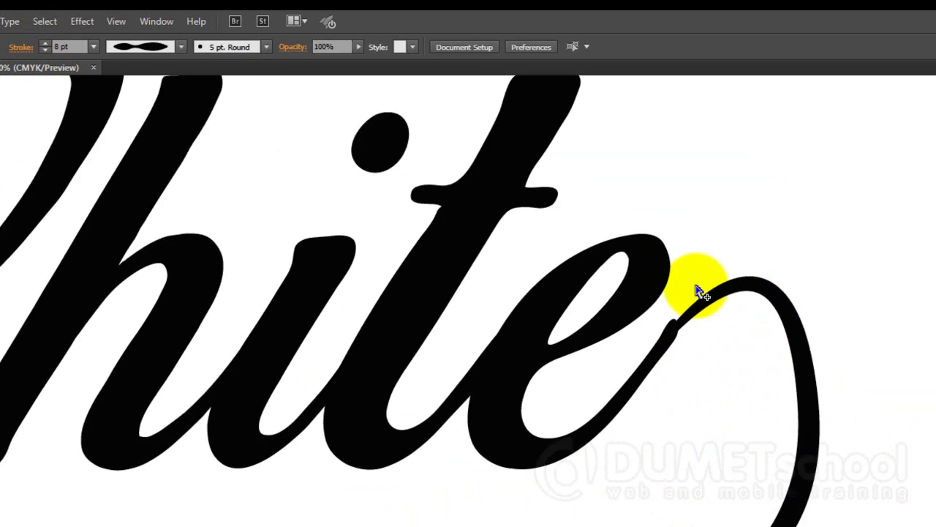
pyautogui.scroll(1, 698, 291)
pyautogui.scroll(1, 695, 412)
pyautogui.scroll(1, 698, 406)
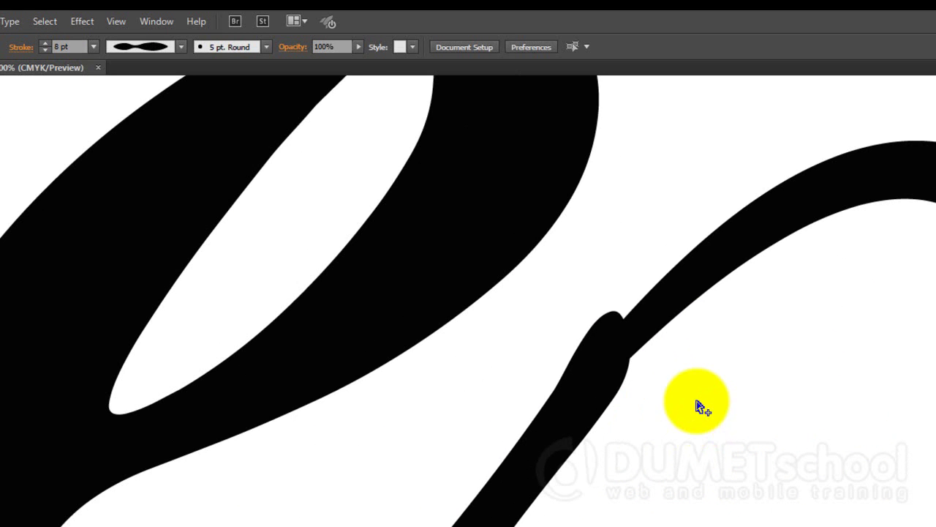
pyautogui.click(671, 309)
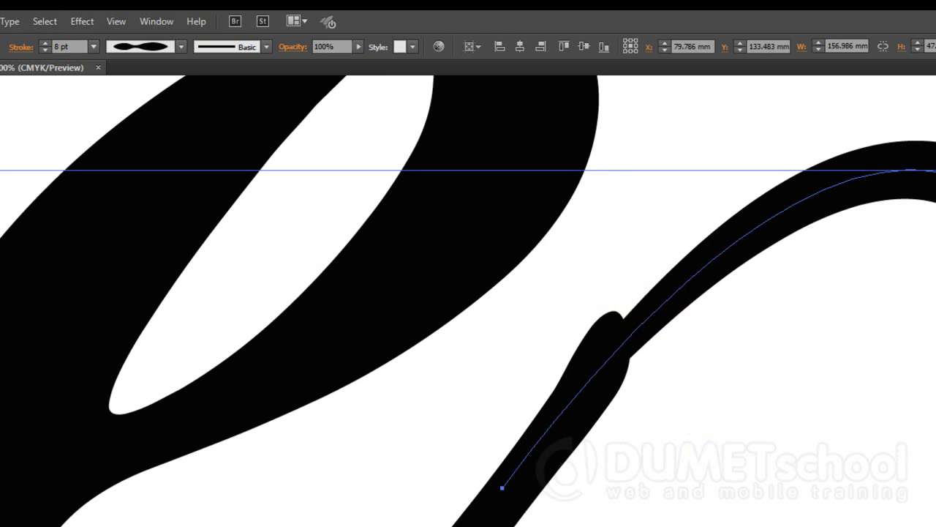
pyautogui.moveTo(16, 222); pyautogui.dragTo(64, 230)
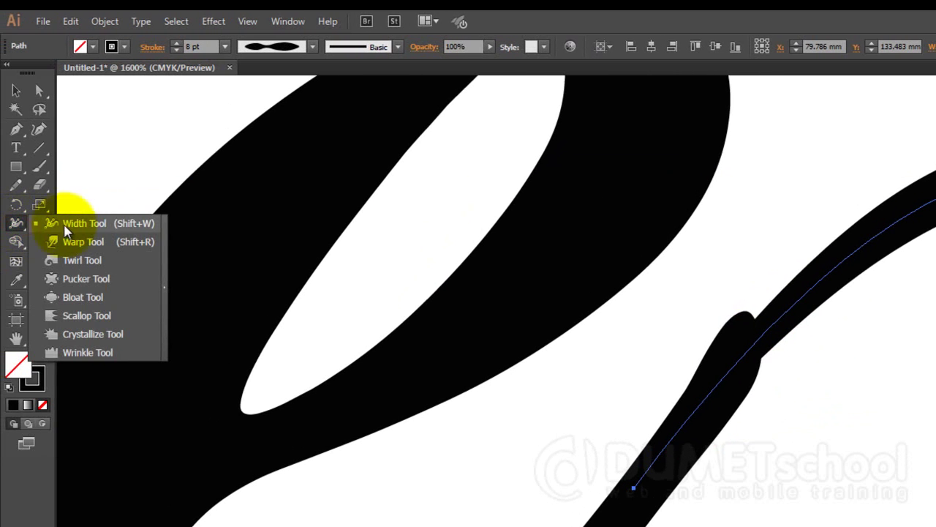
pyautogui.click(75, 231)
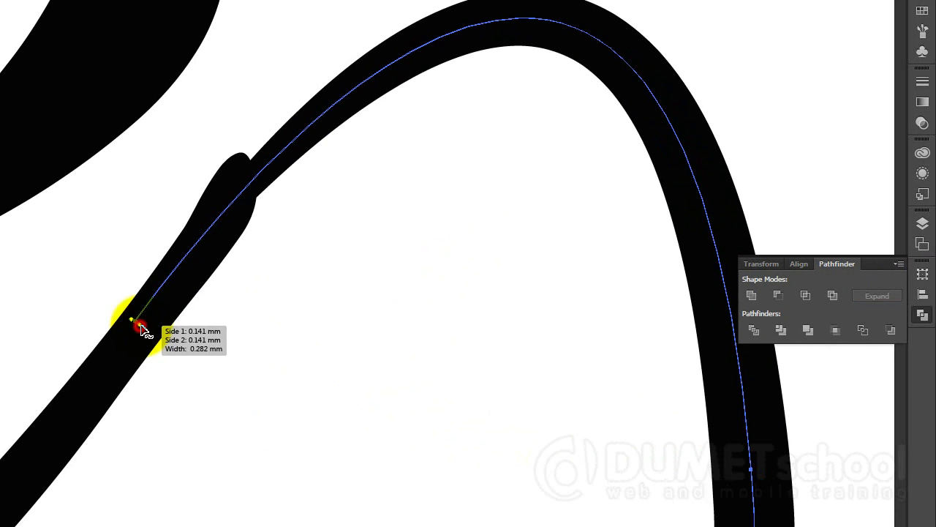
pyautogui.moveTo(138, 324); pyautogui.dragTo(155, 340)
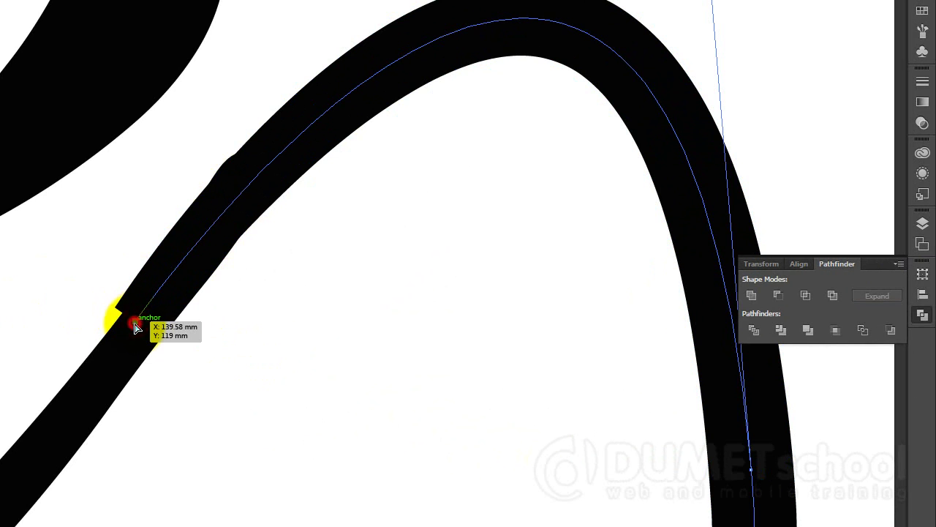
pyautogui.click(135, 327)
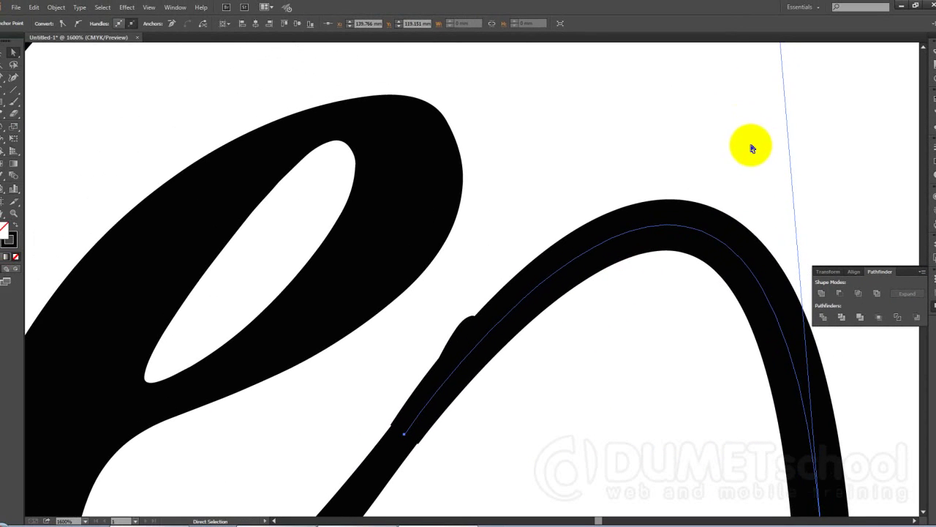
# Lower the swash loop's arch by dragging its anchor handle down with Direct Selection
pyautogui.scroll(-2, 688, 219)
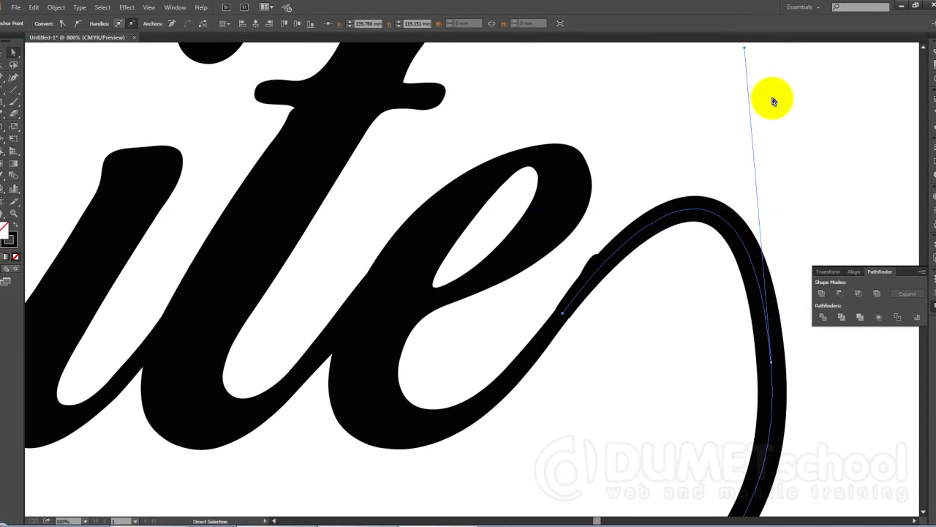
pyautogui.scroll(5, 732, 65)
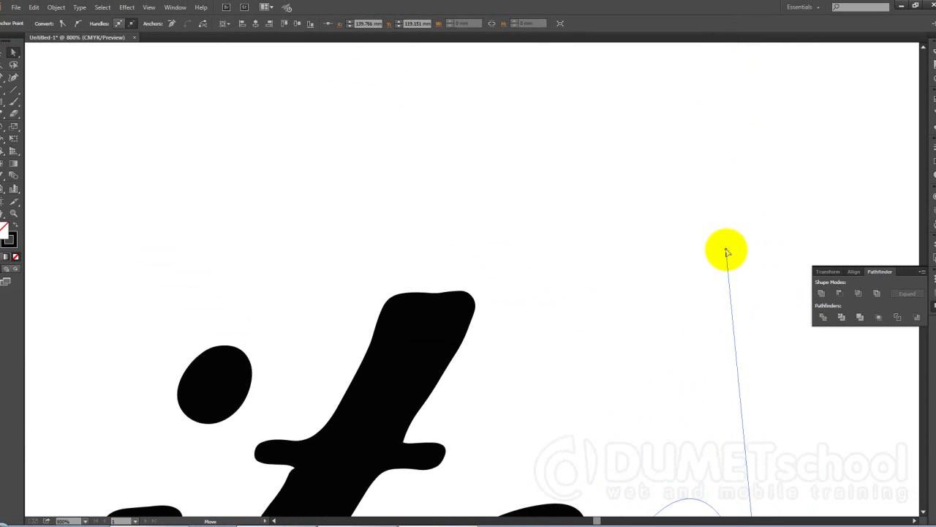
pyautogui.scroll(-3, 726, 251)
pyautogui.scroll(-3, 726, 253)
pyautogui.scroll(2, 736, 193)
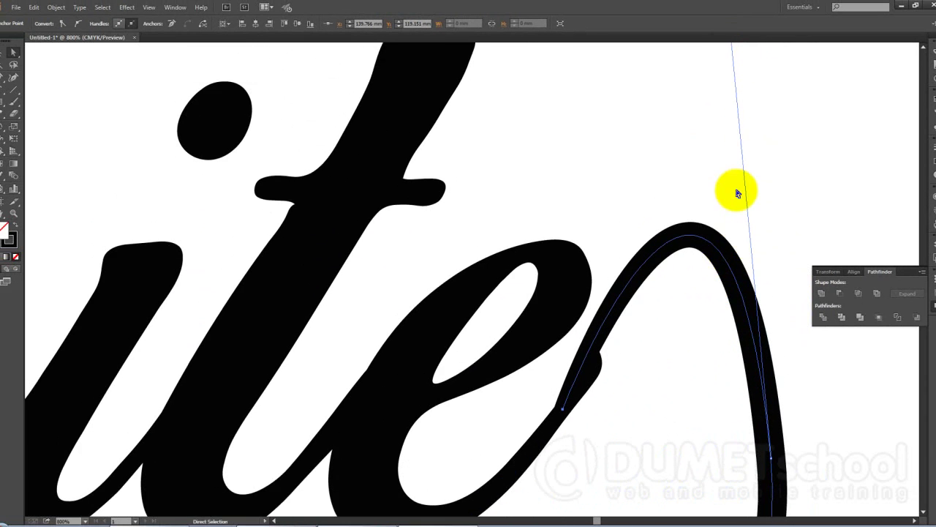
pyautogui.press('v')
pyautogui.scroll(-1, 738, 192)
pyautogui.press('a')
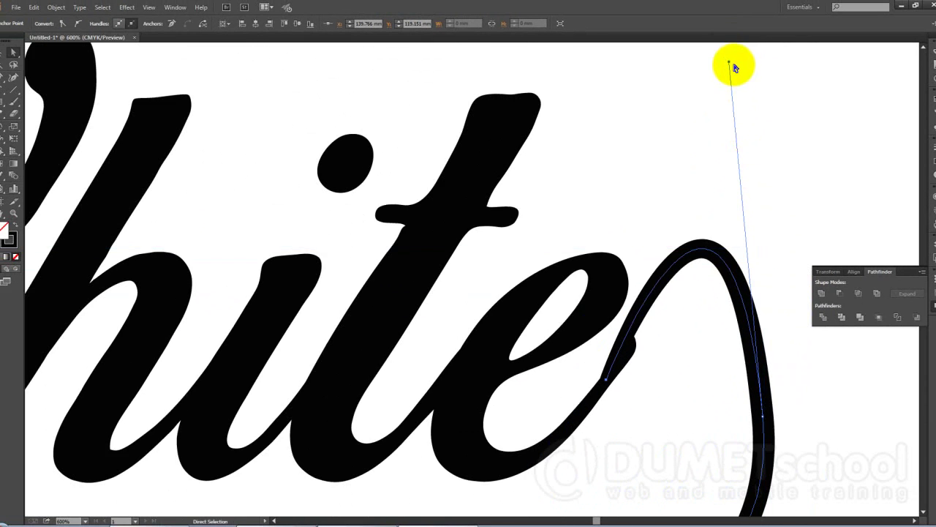
pyautogui.moveTo(734, 64); pyautogui.dragTo(751, 115)
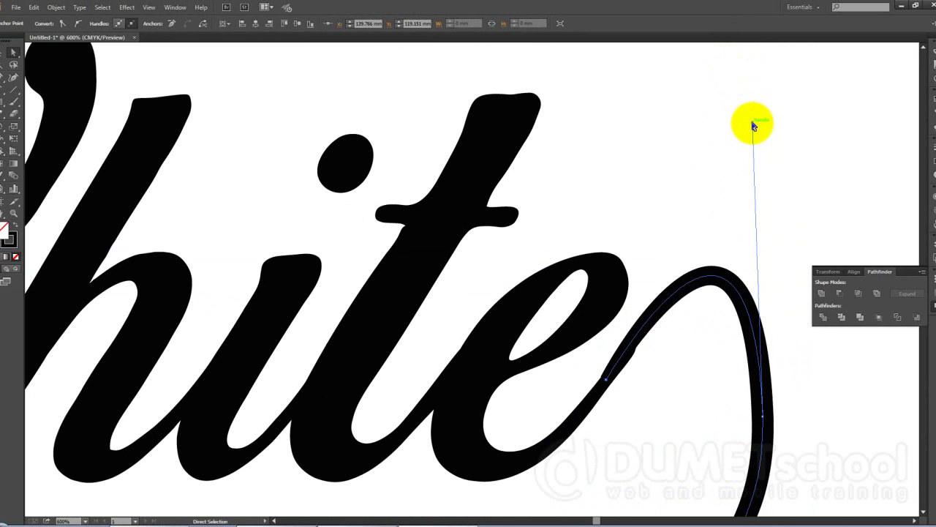
pyautogui.press('v')
pyautogui.scroll(-5, 669, 383)
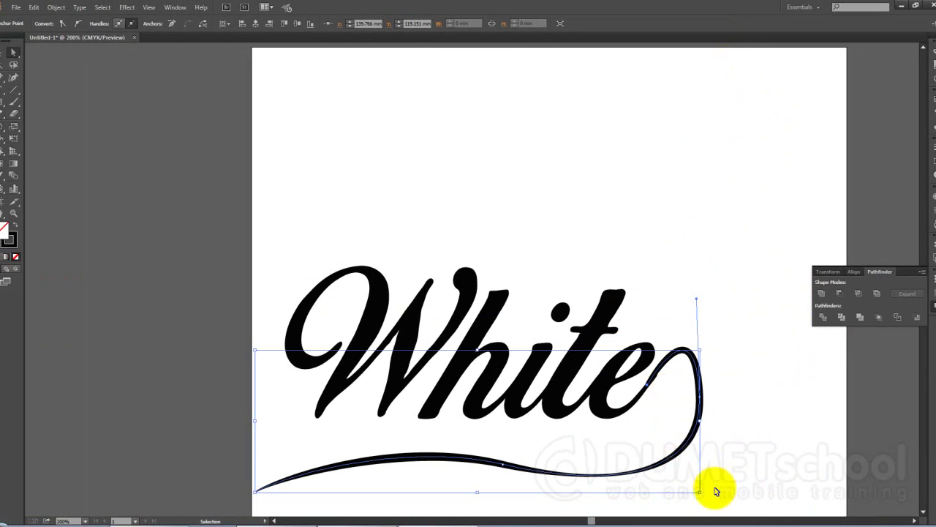
pyautogui.scroll(3, 714, 489)
pyautogui.scroll(2, 658, 410)
pyautogui.scroll(3, 456, 193)
# Trim the swash's narrow start to 1.351 mm wide, then fit the artboard in view
pyautogui.press('a')
pyautogui.scroll(2, 456, 166)
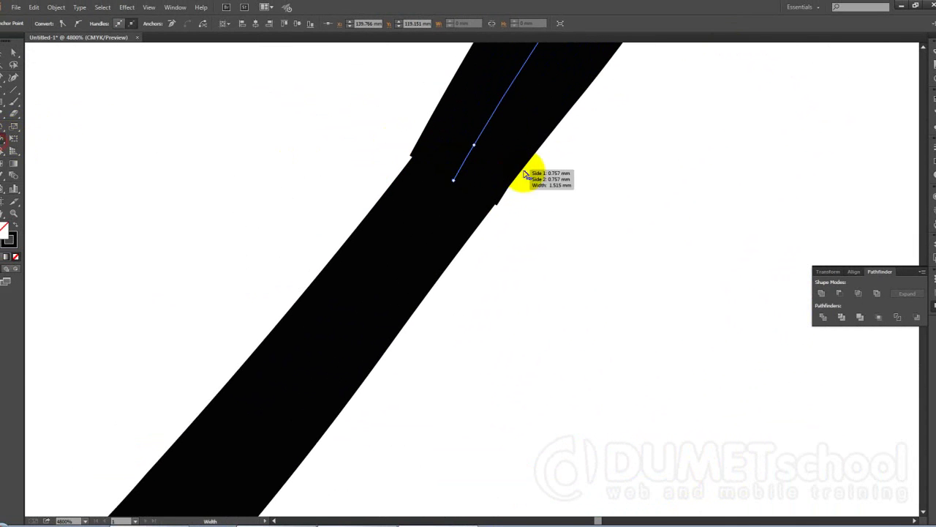
pyautogui.moveTo(498, 209); pyautogui.dragTo(495, 208)
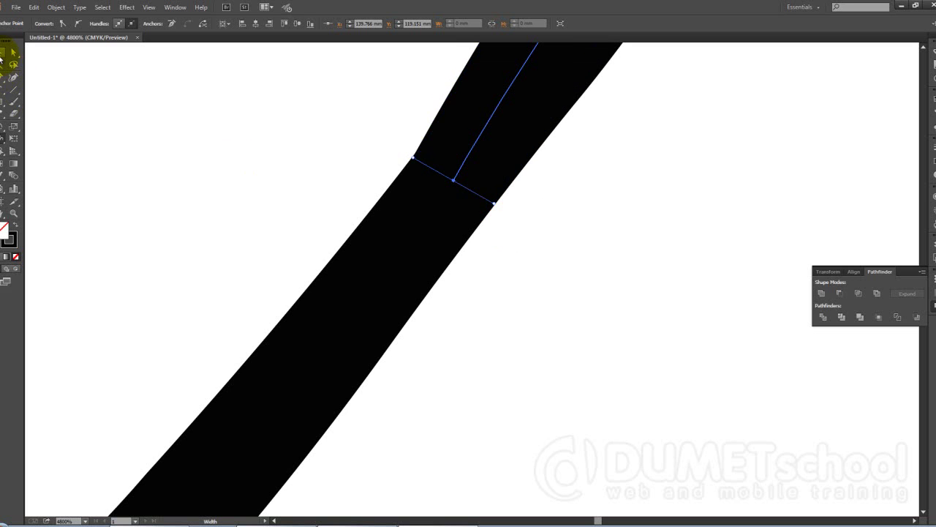
pyautogui.click(247, 129)
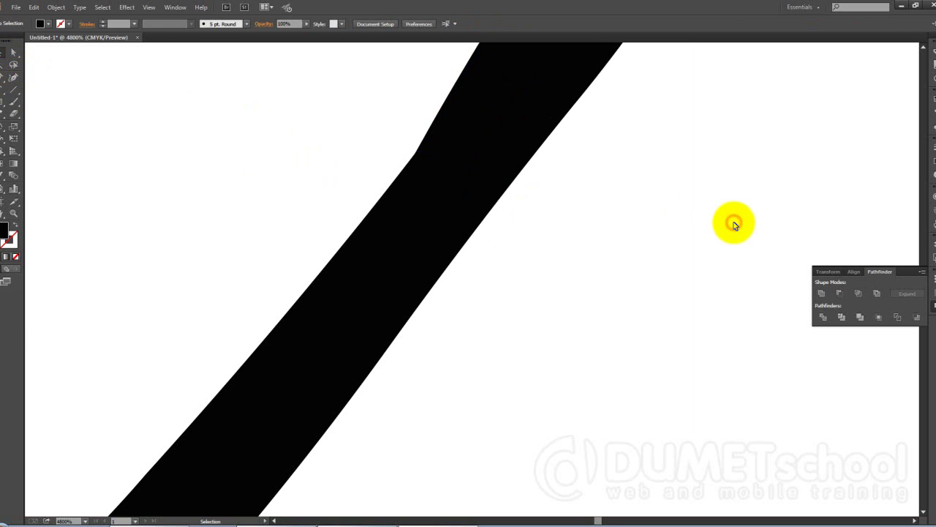
pyautogui.hotkey('ctrl', '0')
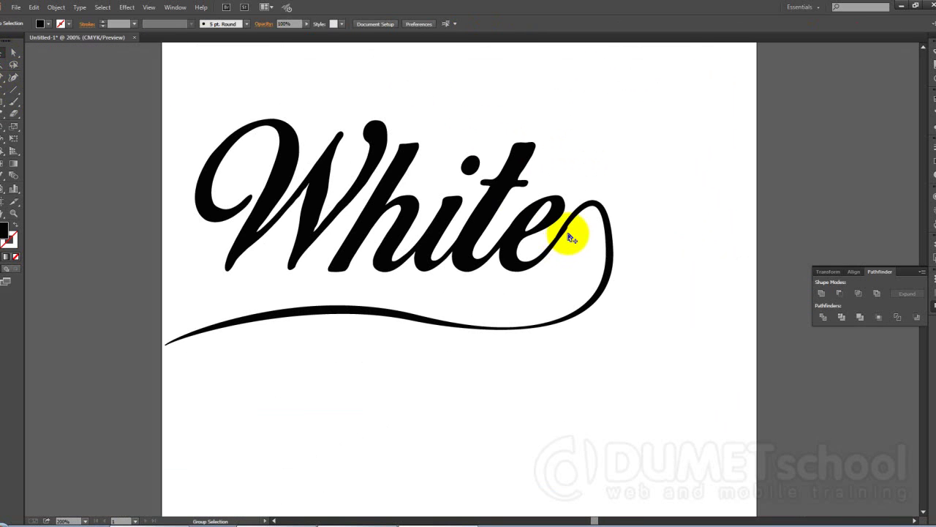
# Zoom in and slide the swash's starting anchor along the e's stroke
pyautogui.scroll(1, 567, 233)
pyautogui.scroll(1, 581, 226)
pyautogui.scroll(2, 582, 218)
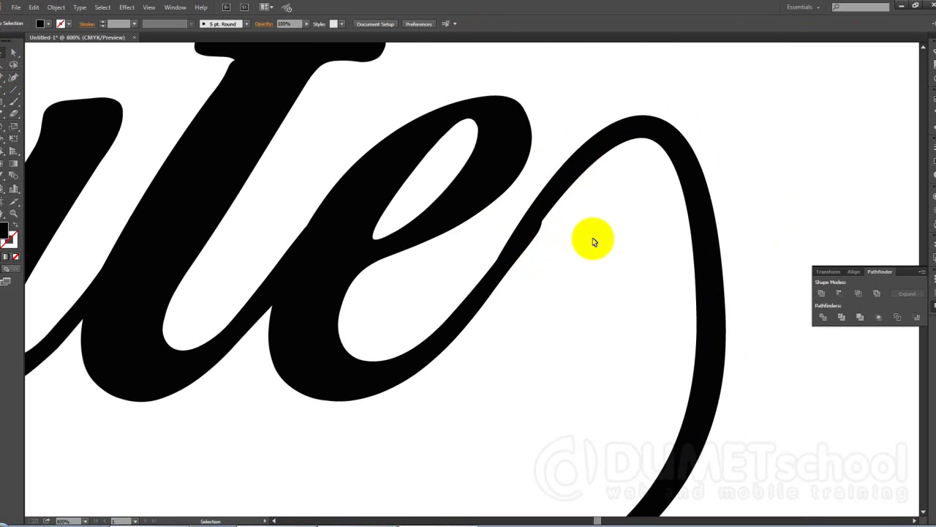
pyautogui.click(580, 170)
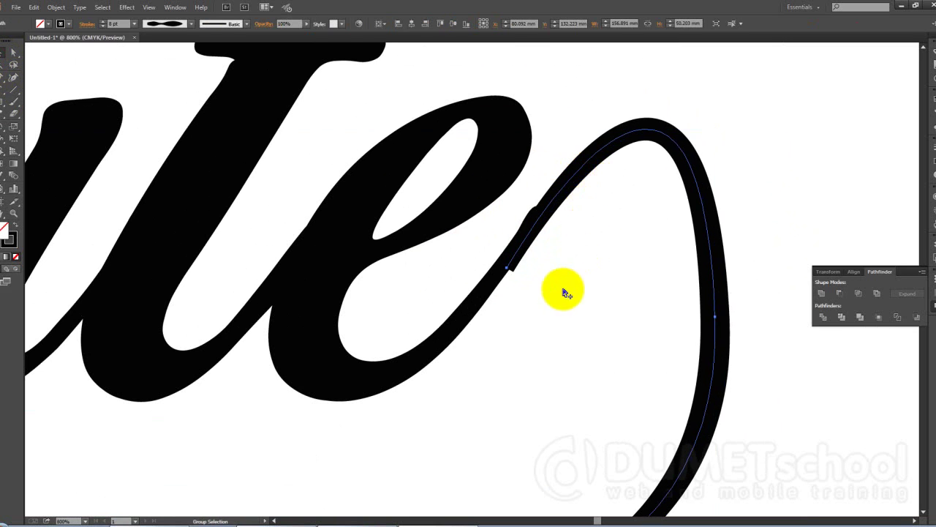
pyautogui.scroll(2, 560, 288)
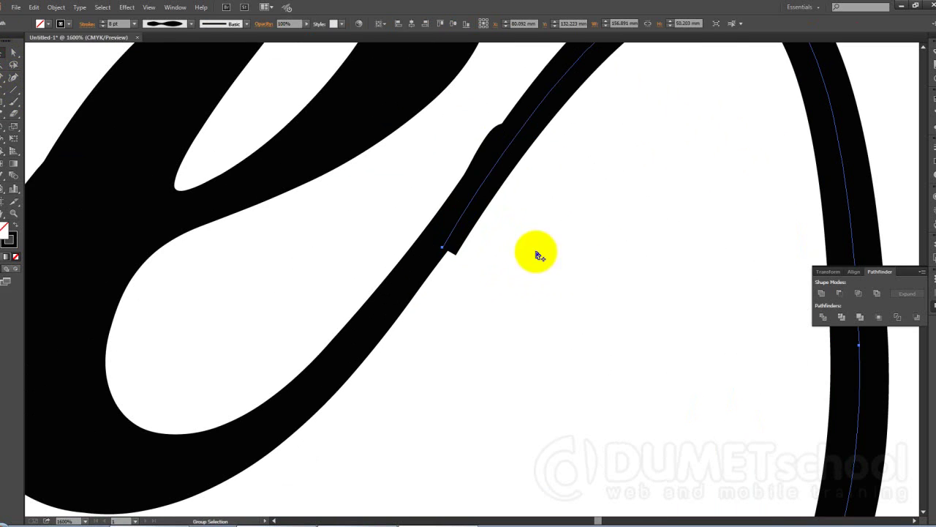
pyautogui.click(448, 251)
pyautogui.moveTo(433, 244); pyautogui.dragTo(437, 247)
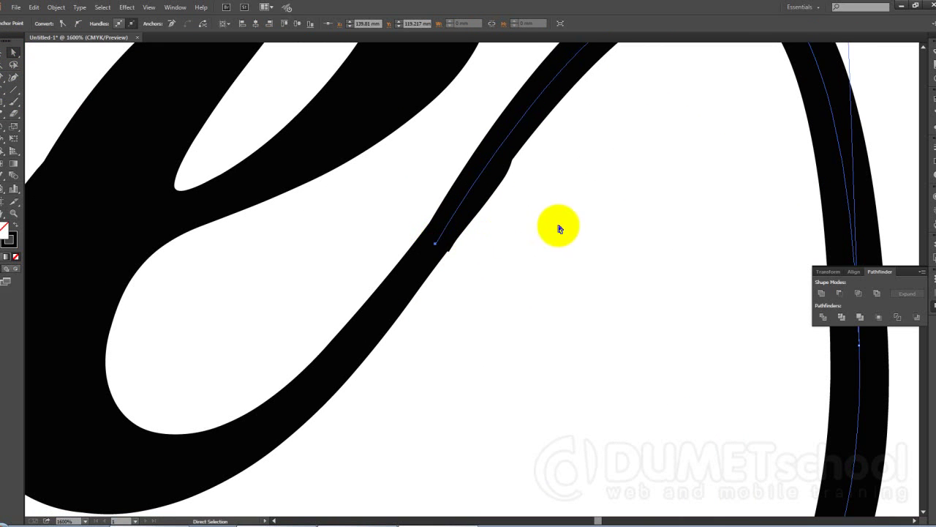
pyautogui.click(560, 223)
# Nudge the starting anchor again to smooth the join, then deselect to check it
pyautogui.click(439, 246)
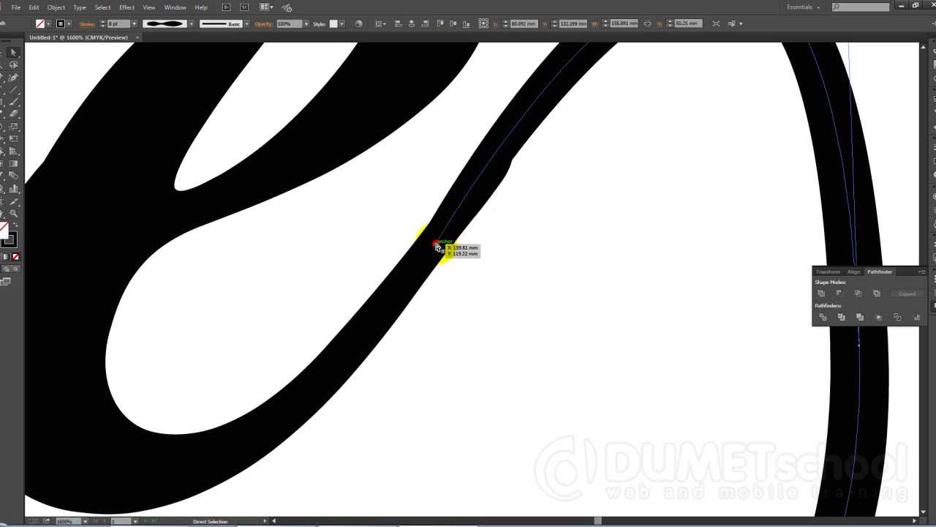
pyautogui.click(436, 245)
pyautogui.moveTo(436, 246); pyautogui.dragTo(454, 220)
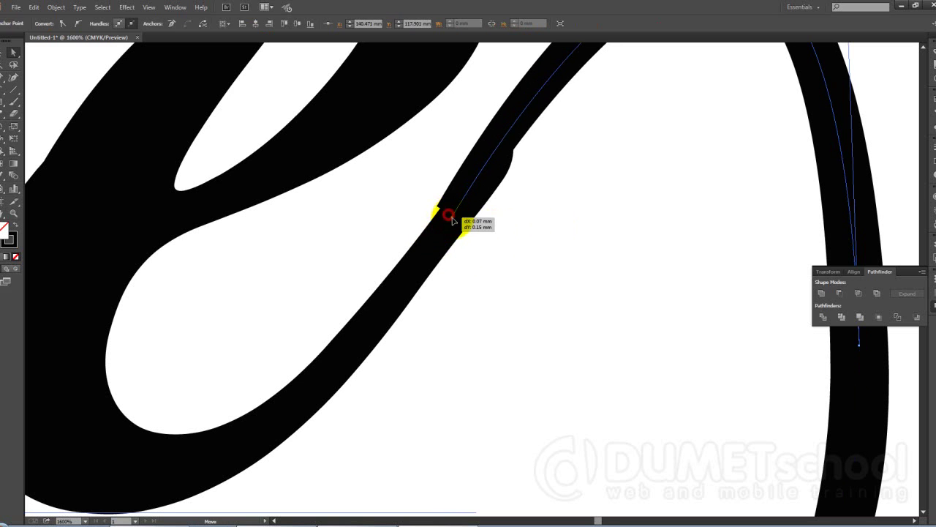
pyautogui.click(528, 206)
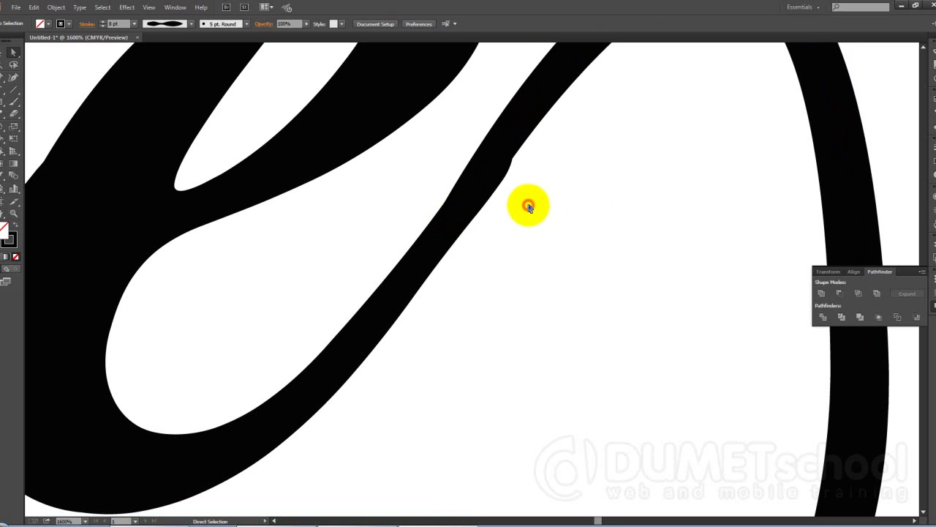
pyautogui.scroll(-3, 528, 207)
pyautogui.scroll(-3, 532, 226)
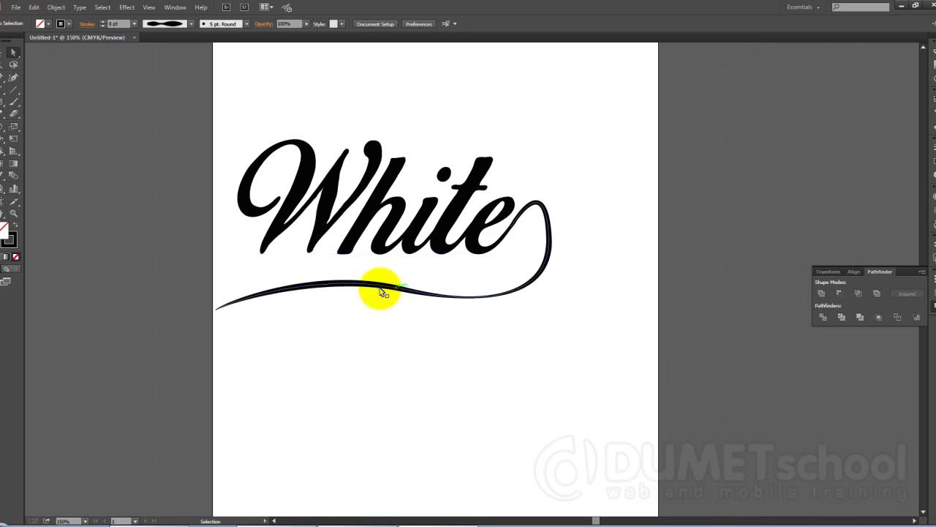
pyautogui.click(336, 291)
pyautogui.scroll(1, 337, 291)
pyautogui.click(92, 227)
pyautogui.scroll(1, 92, 222)
pyautogui.press('a')
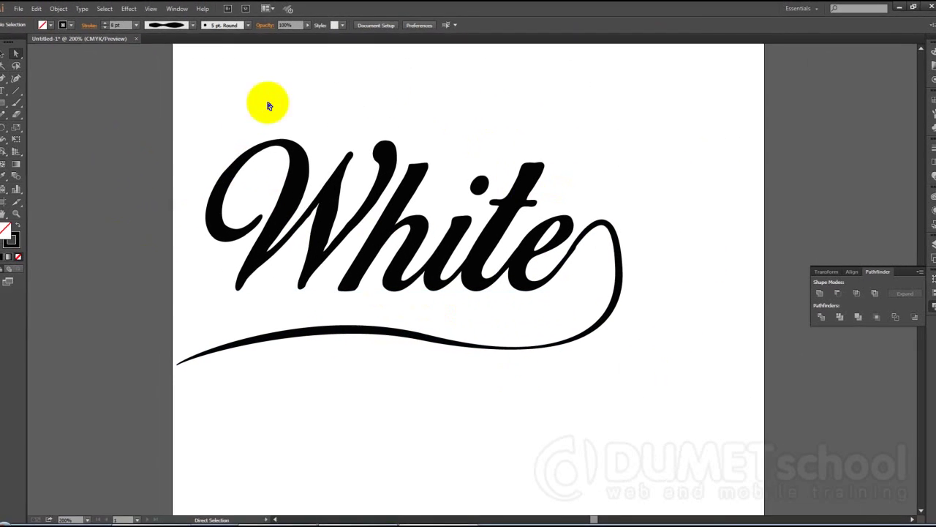
# Select all the lettering and swoosh and apply Object > Expand Appearance
pyautogui.click(8, 58)
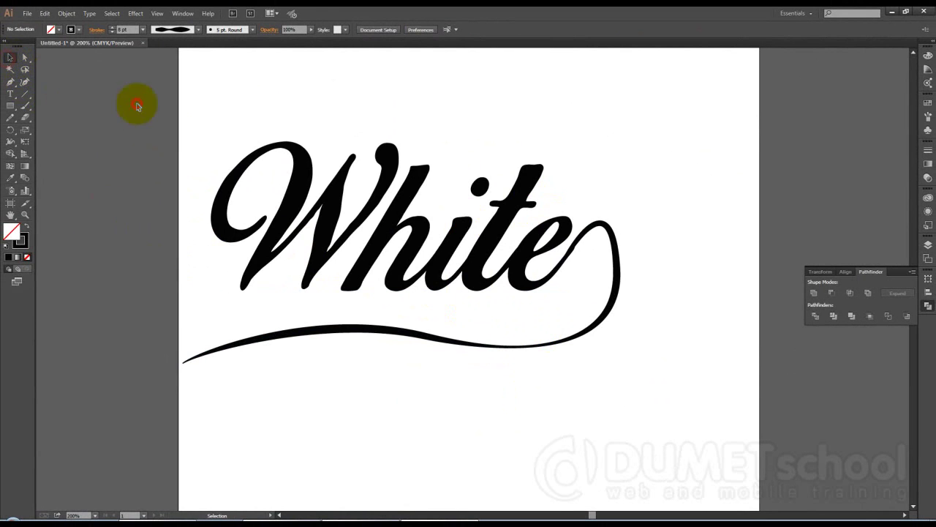
pyautogui.moveTo(175, 99); pyautogui.dragTo(556, 370)
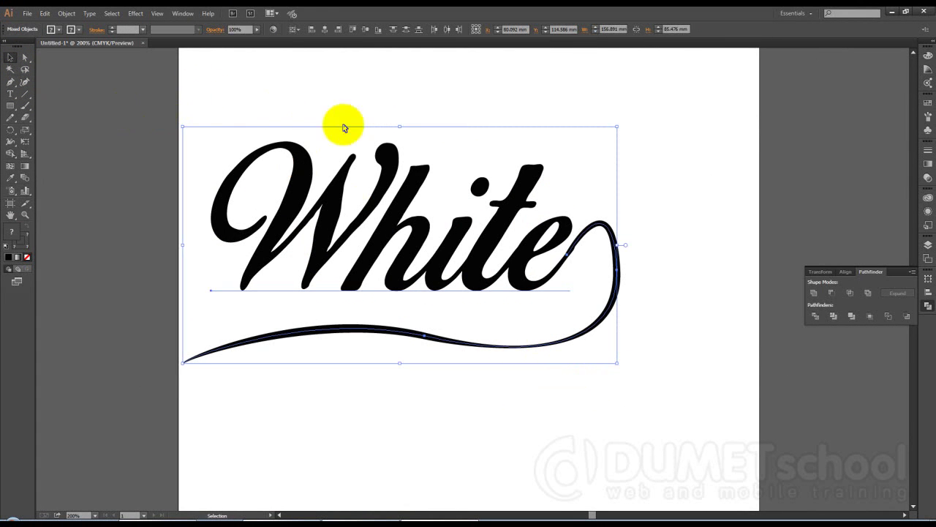
pyautogui.click(67, 14)
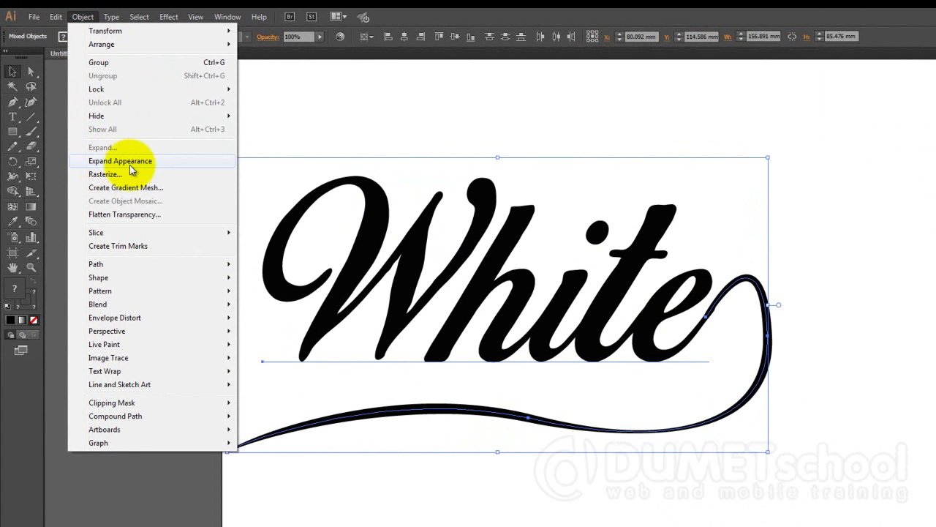
pyautogui.click(129, 166)
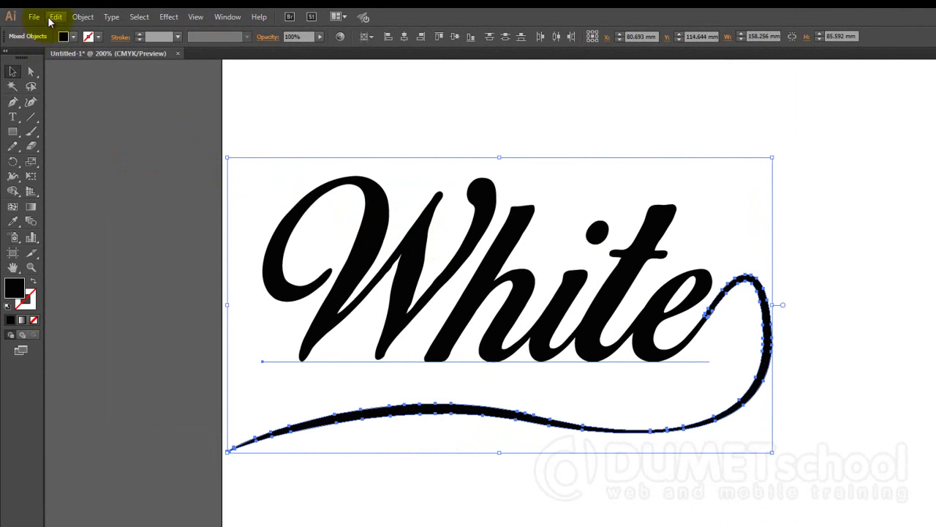
# Expand the artwork into outlines with Object and Fill checked
pyautogui.click(84, 18)
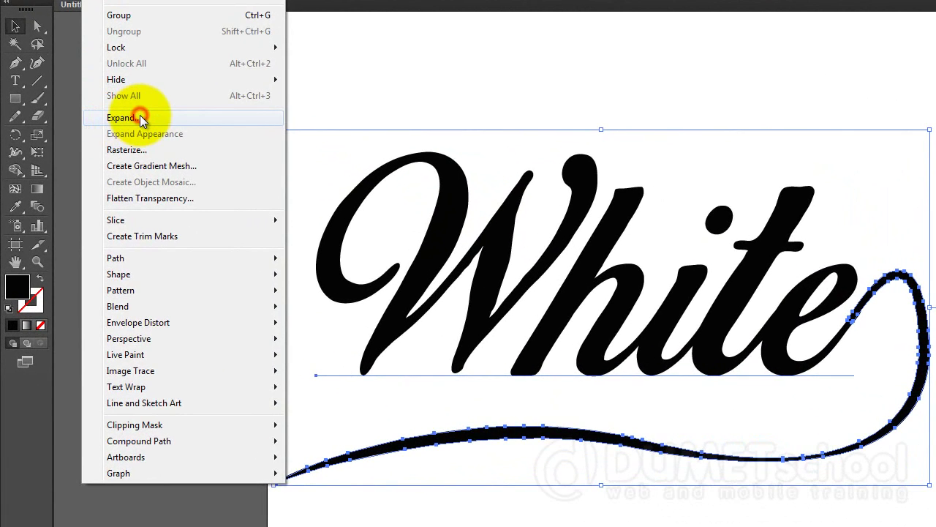
pyautogui.click(141, 120)
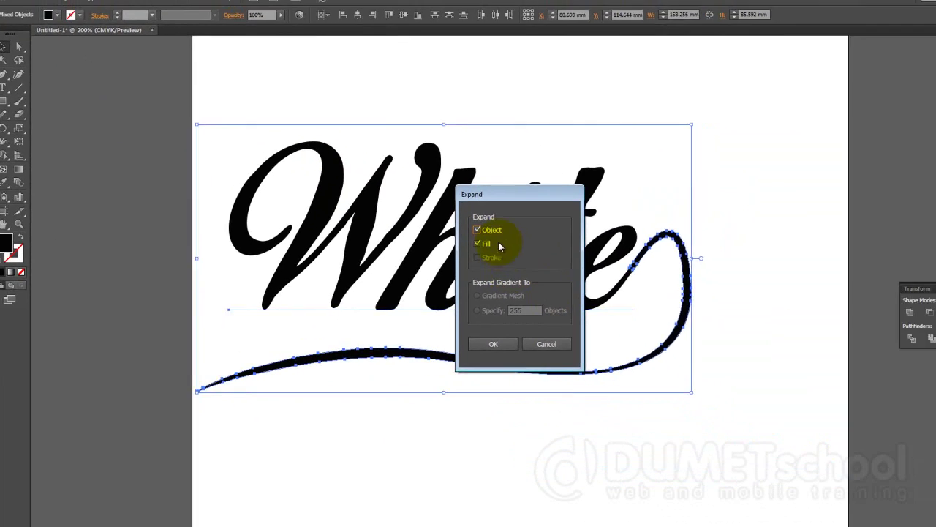
pyautogui.click(449, 320)
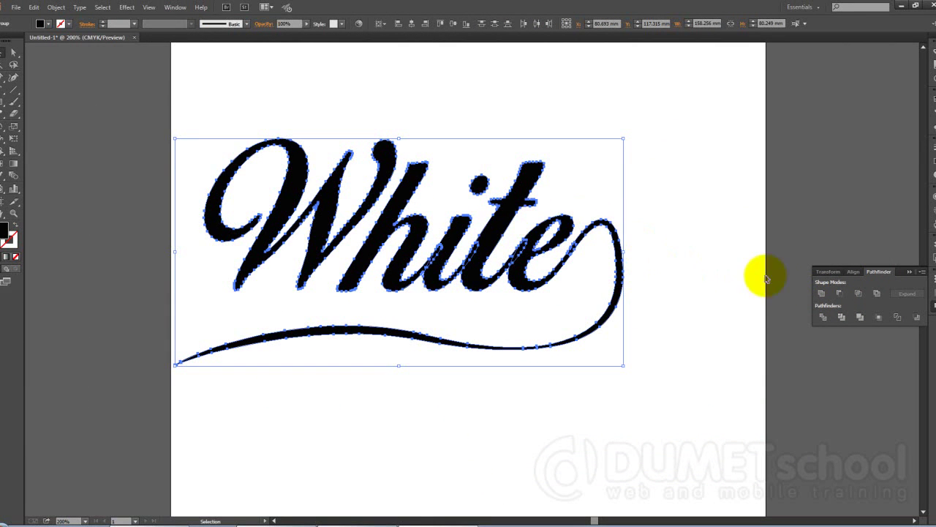
# Unite the White lettering and swoosh into a single shape with Pathfinder
pyautogui.click(821, 294)
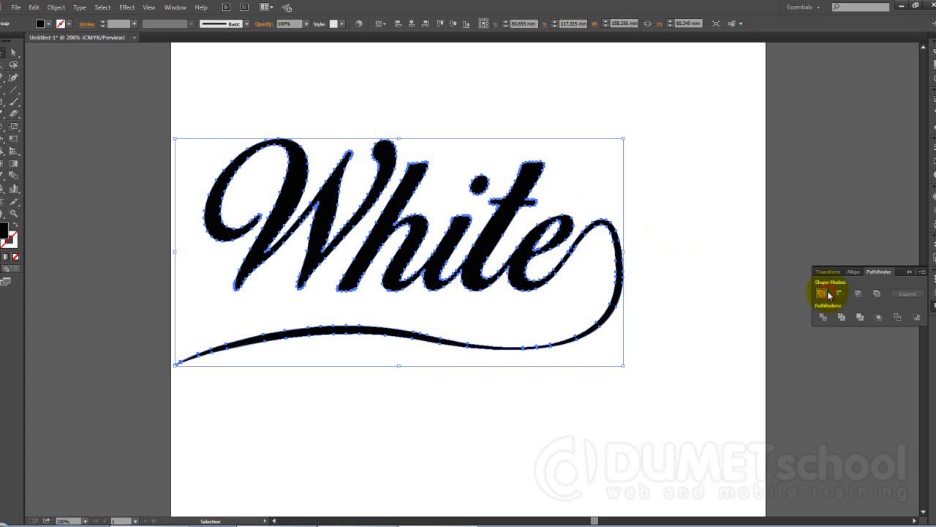
pyautogui.click(675, 234)
pyautogui.click(482, 242)
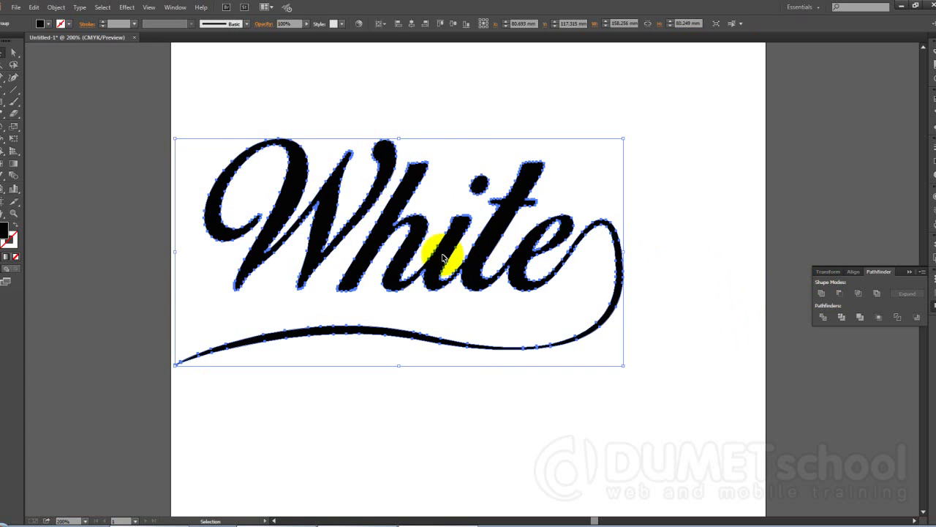
# Move the united White artwork into place and scale it down from a corner
pyautogui.moveTo(406, 258)
pyautogui.mouseDown()
pyautogui.moveTo(334, 188)
pyautogui.moveTo(498, 203)
pyautogui.mouseUp()
pyautogui.click(533, 362)
pyautogui.moveTo(422, 276); pyautogui.dragTo(400, 275)
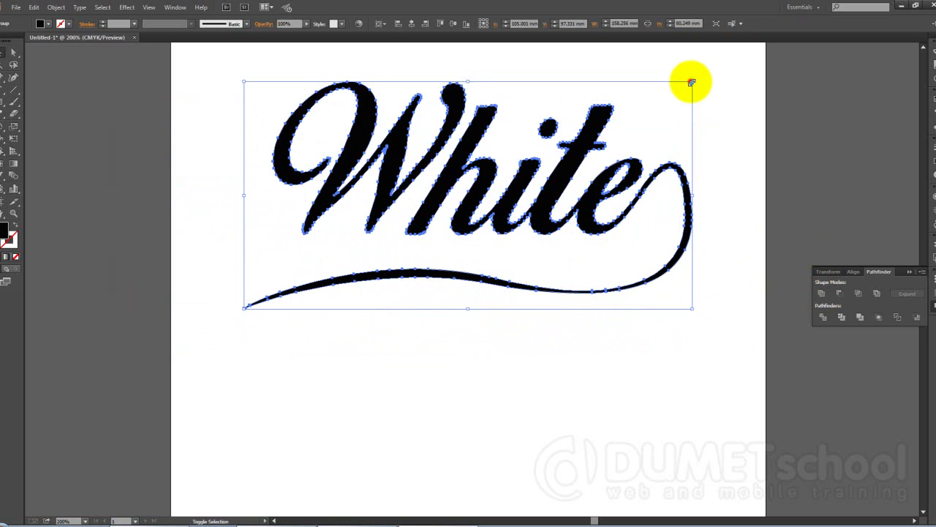
pyautogui.moveTo(692, 82); pyautogui.dragTo(642, 125)
pyautogui.click(690, 142)
pyautogui.scroll(2, 474, 212)
pyautogui.scroll(1, 473, 212)
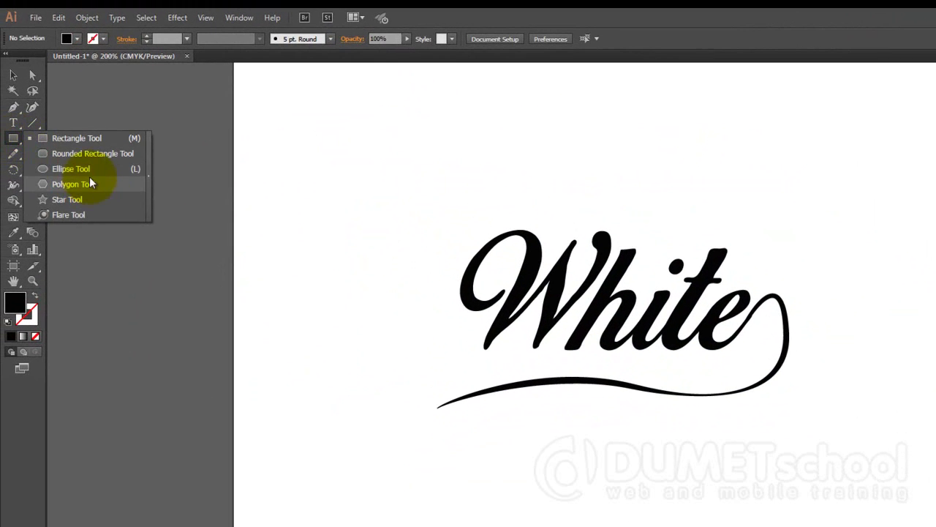
# Draw a large circle over the lettering with the Ellipse tool and fill it blue
pyautogui.moveTo(13, 138); pyautogui.dragTo(89, 172)
pyautogui.moveTo(614, 306)
pyautogui.mouseDown()
pyautogui.moveTo(668, 381)
pyautogui.moveTo(856, 524)
pyautogui.mouseUp()
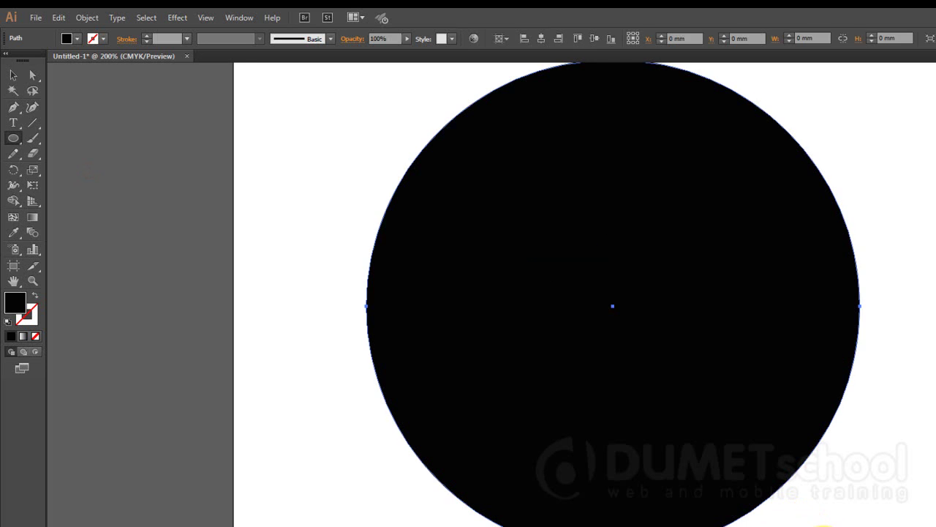
pyautogui.click(14, 75)
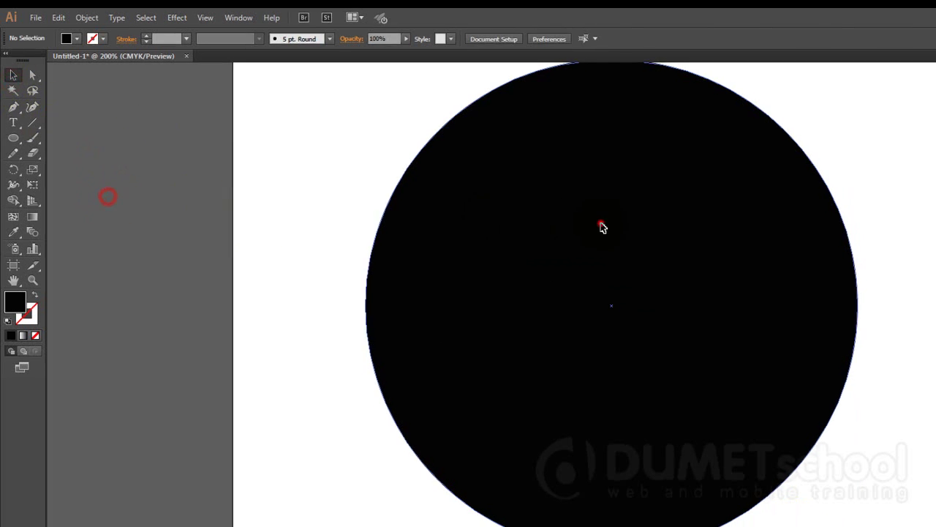
pyautogui.click(71, 36)
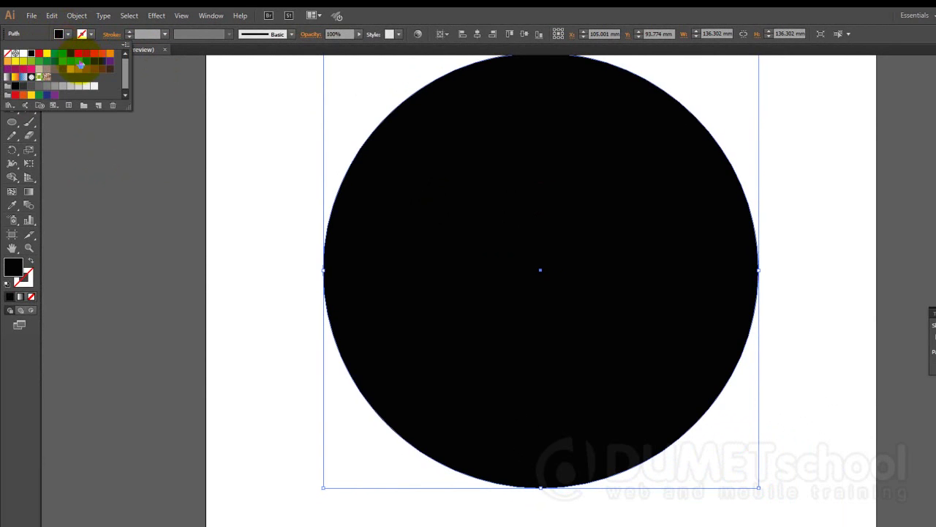
pyautogui.click(81, 64)
# Send the blue circle behind the White lettering
pyautogui.click(119, 192)
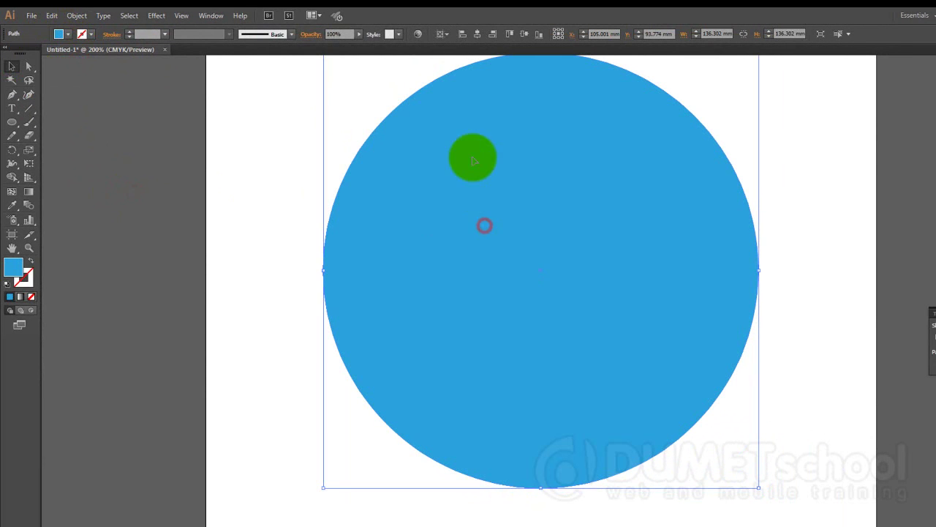
pyautogui.rightClick(469, 142)
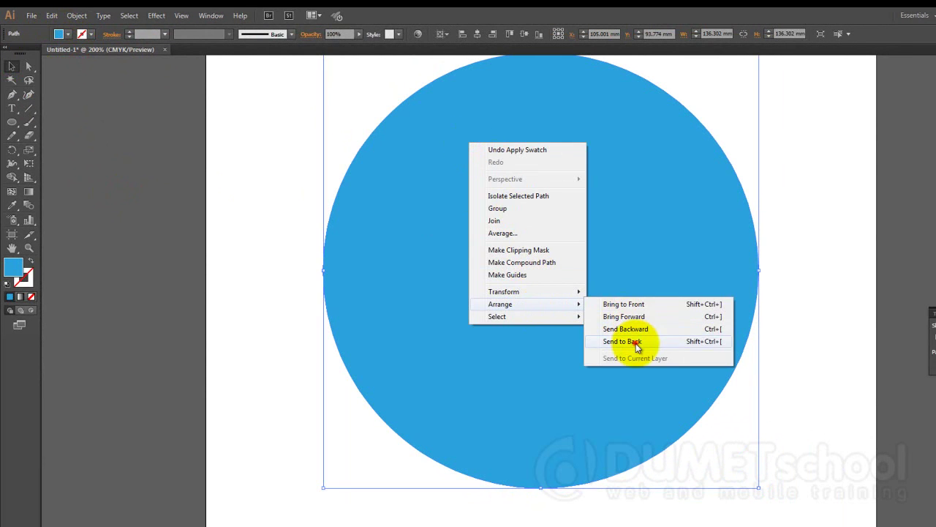
pyautogui.click(636, 341)
# Nudge the White lettering slightly upward and fill it white
pyautogui.click(533, 272)
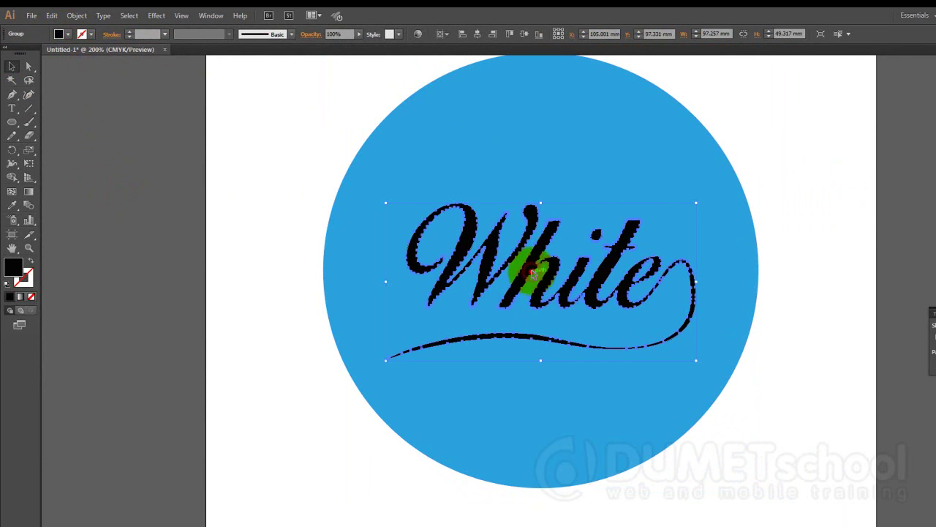
pyautogui.moveTo(533, 272); pyautogui.dragTo(530, 262)
pyautogui.click(68, 34)
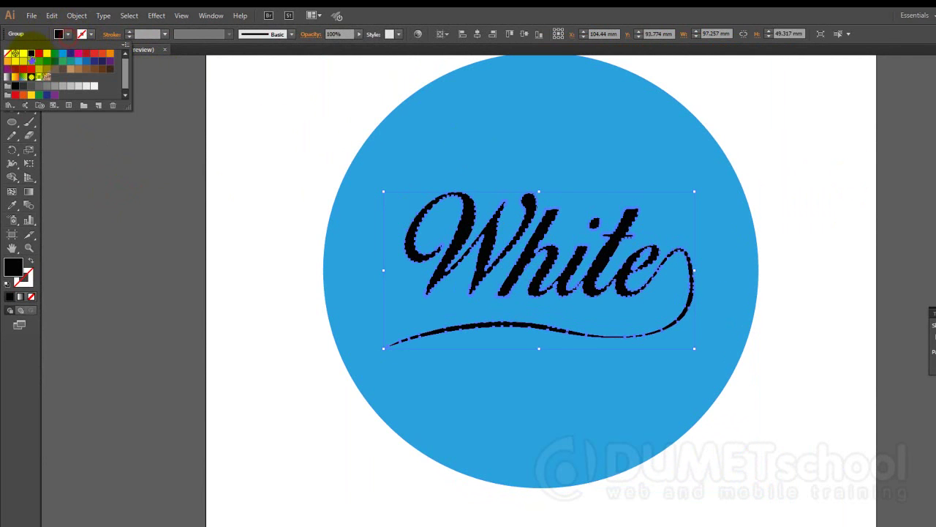
pyautogui.click(15, 55)
pyautogui.click(163, 266)
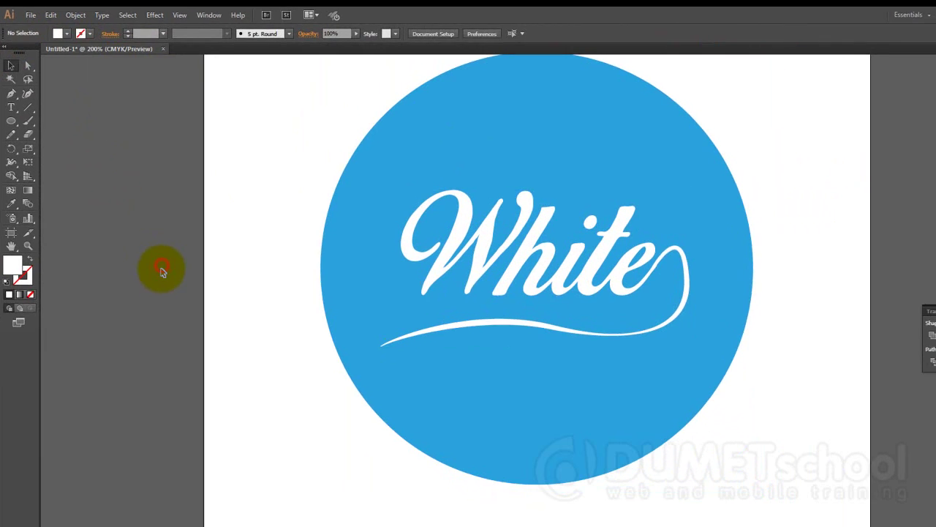
pyautogui.scroll(2, 707, 251)
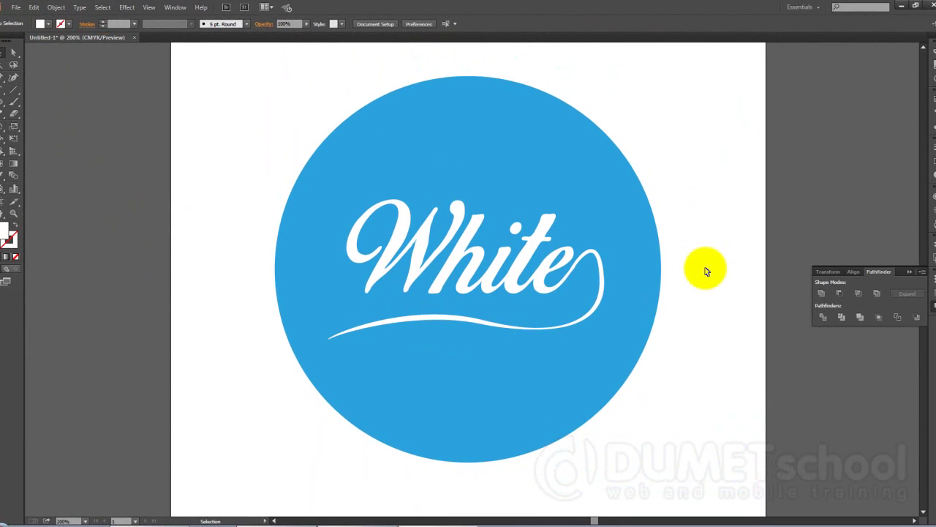
pyautogui.scroll(-1, 706, 268)
pyautogui.scroll(-1, 706, 272)
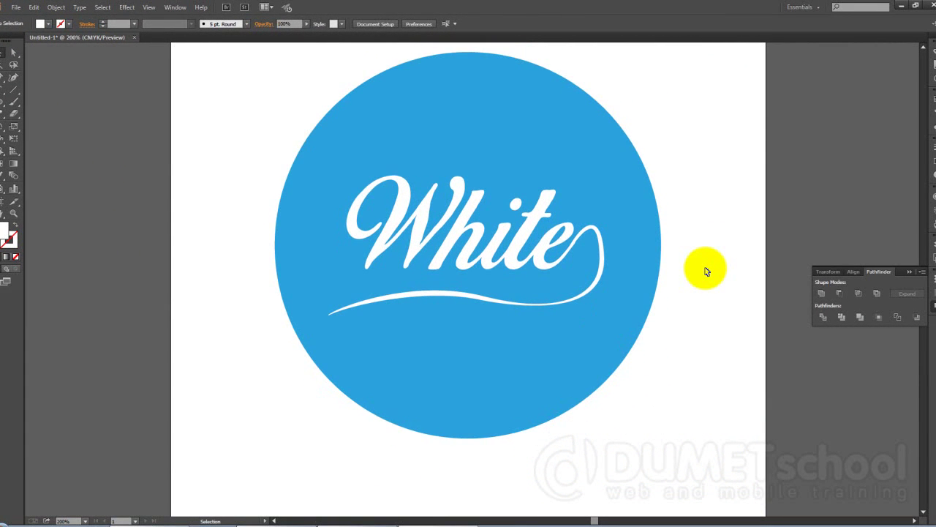
# Paste a copy of the White lettering in back of the original
pyautogui.click(514, 250)
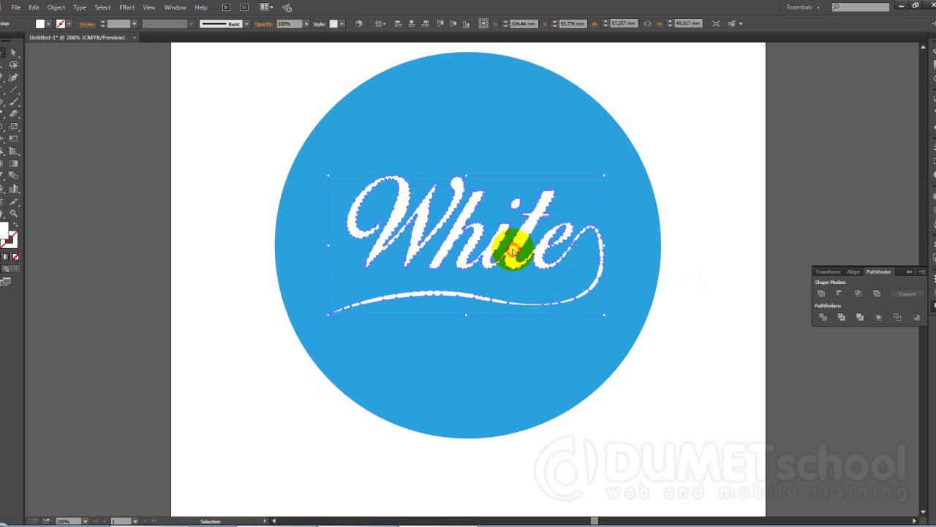
pyautogui.scroll(-1, 513, 249)
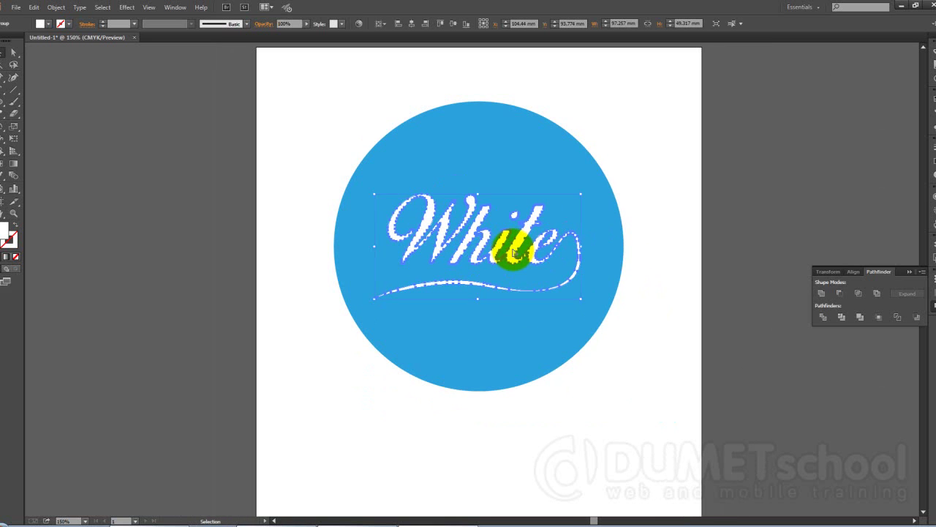
pyautogui.click(514, 252)
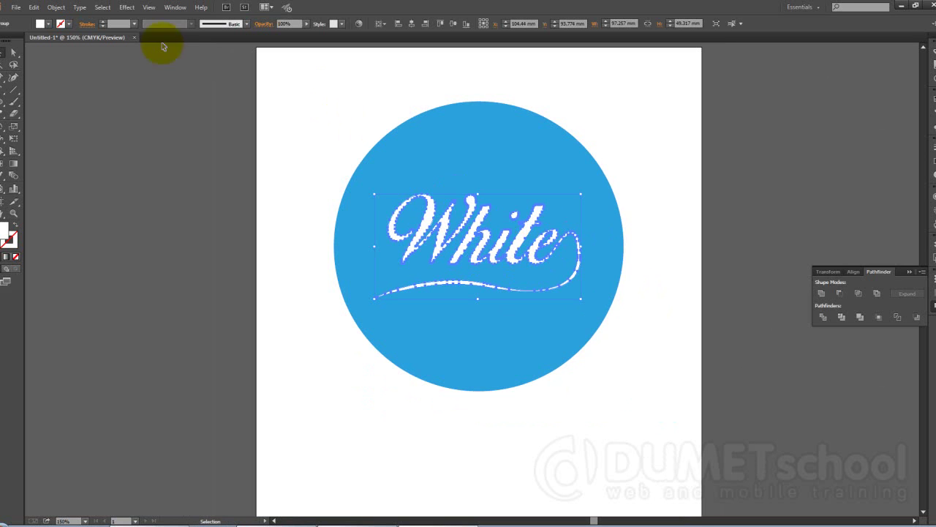
pyautogui.click(37, 9)
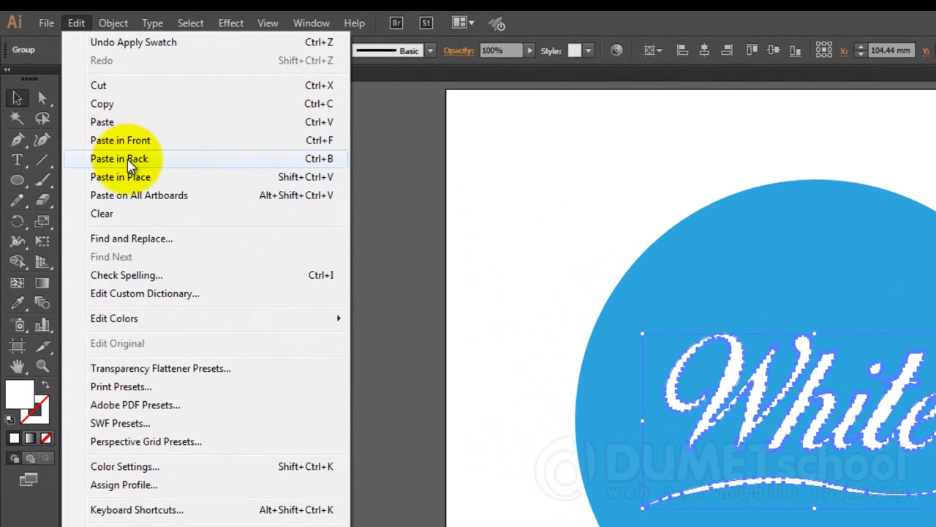
pyautogui.click(161, 178)
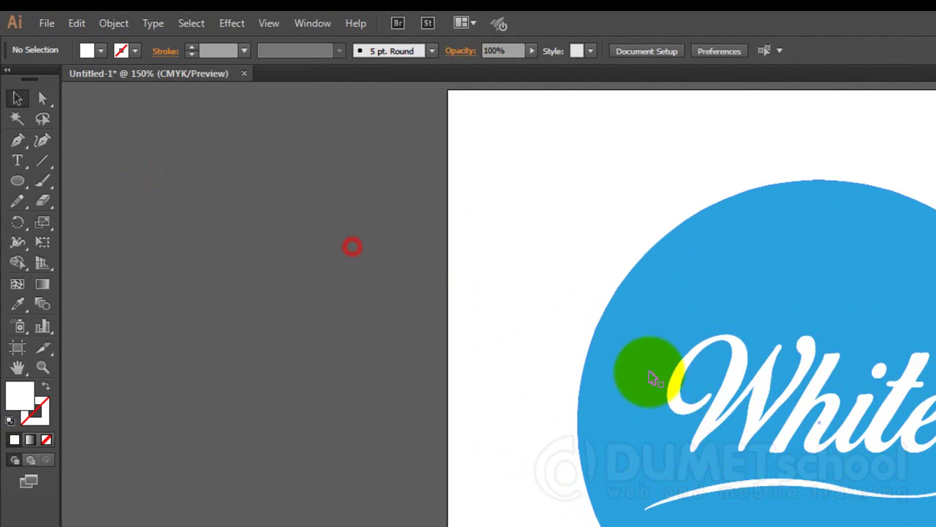
# Fill the lettering copy black and offset it slightly as a shadow
pyautogui.click(100, 50)
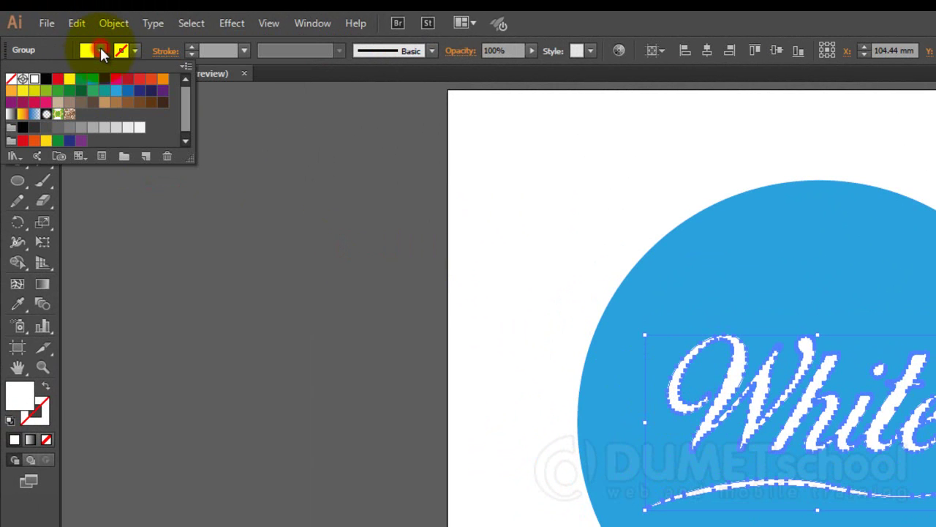
pyautogui.click(47, 81)
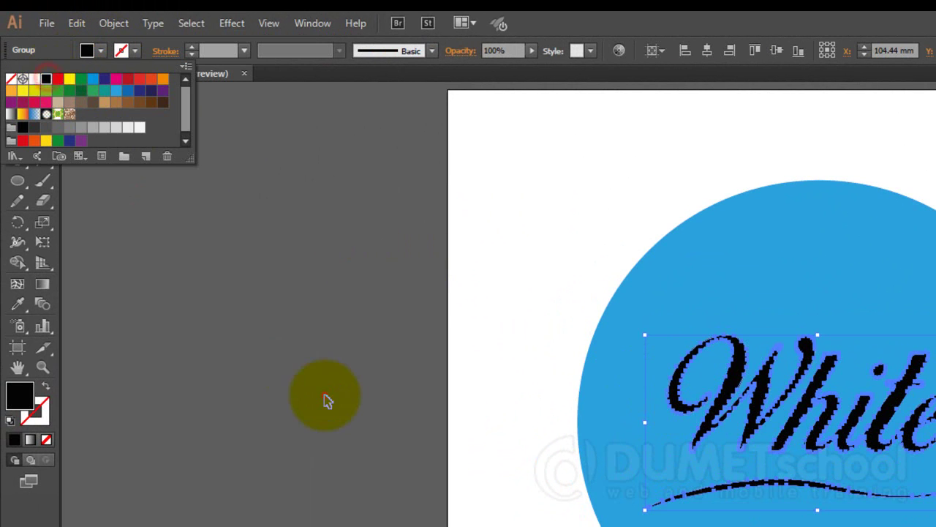
pyautogui.click(324, 395)
pyautogui.click(404, 439)
pyautogui.click(772, 445)
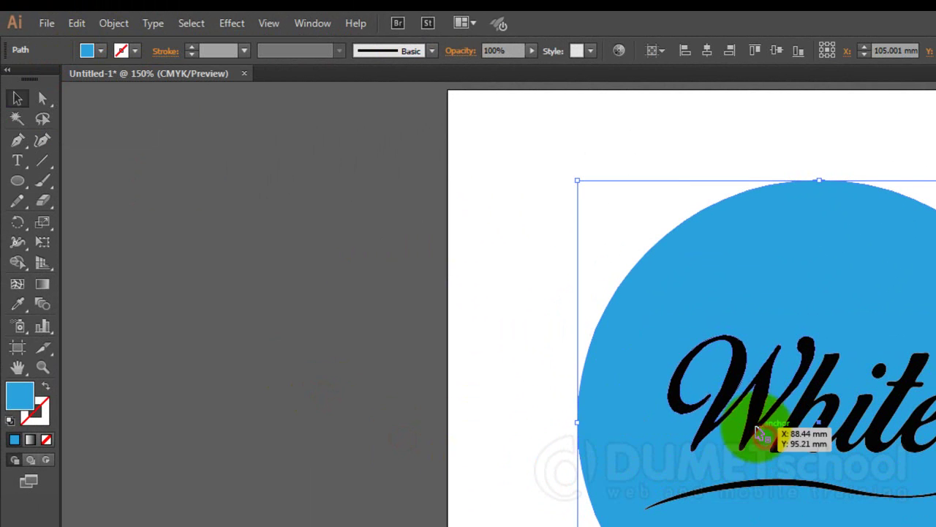
pyautogui.moveTo(742, 408); pyautogui.dragTo(757, 401)
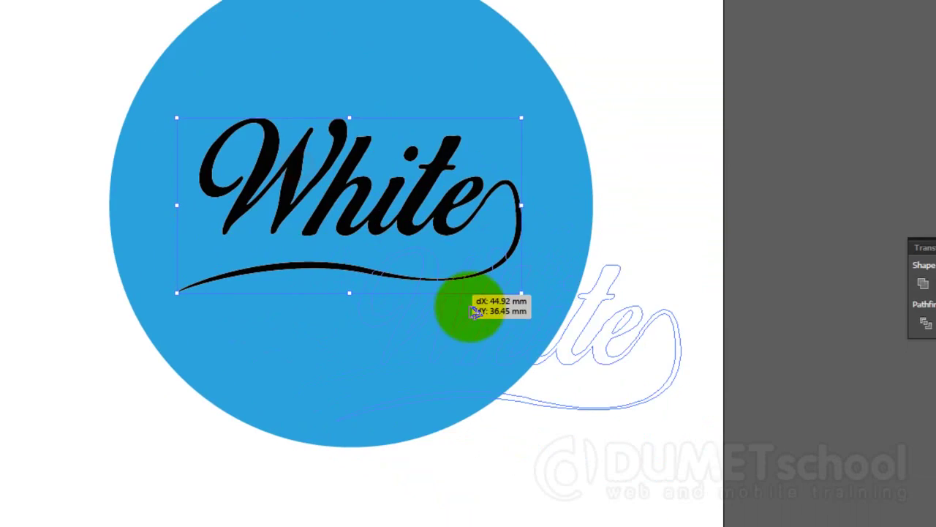
# Move the black copy toward the bottom right and shrink it to a small size
pyautogui.moveTo(770, 394)
pyautogui.mouseDown()
pyautogui.moveTo(591, 396)
pyautogui.moveTo(654, 445)
pyautogui.mouseUp()
pyautogui.click(792, 335)
pyautogui.click(670, 501)
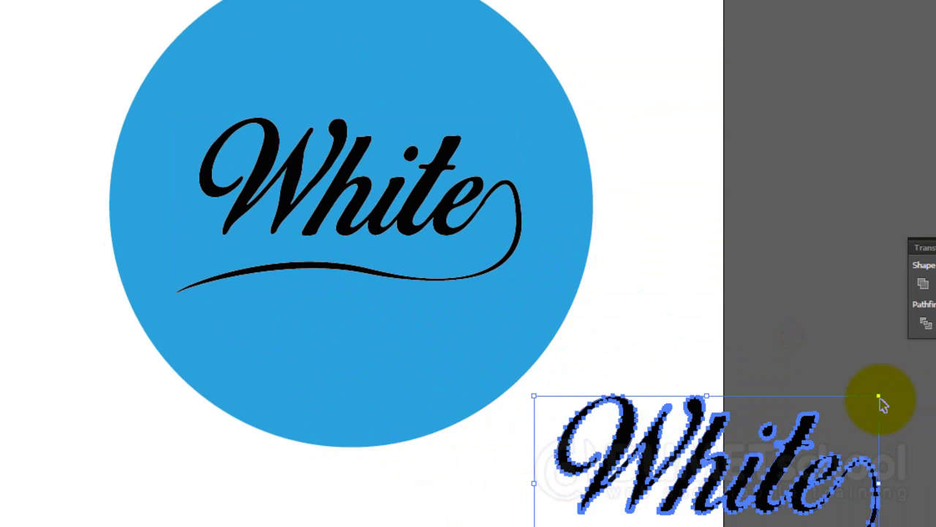
pyautogui.moveTo(881, 397); pyautogui.dragTo(825, 457)
pyautogui.click(758, 357)
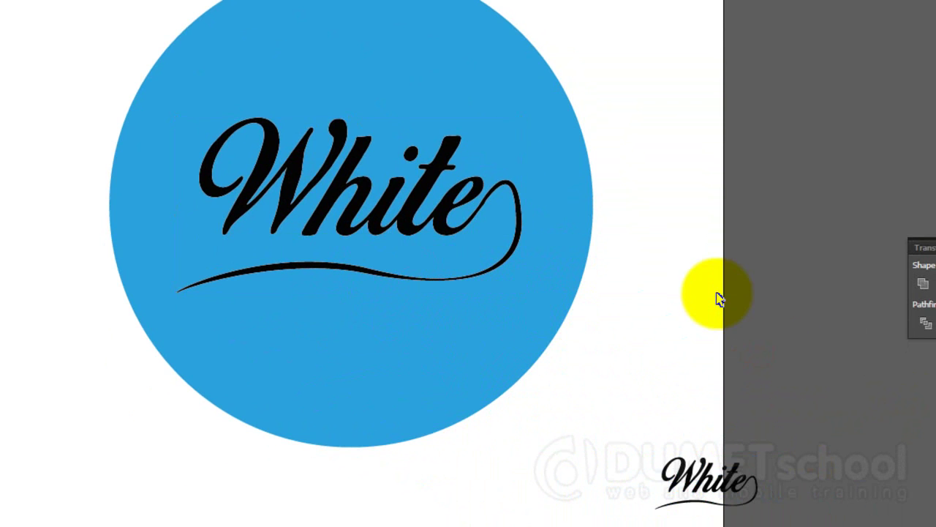
# Blend the large White lettering into the small black copy with the Blend tool
pyautogui.moveTo(356, 230); pyautogui.dragTo(350, 208)
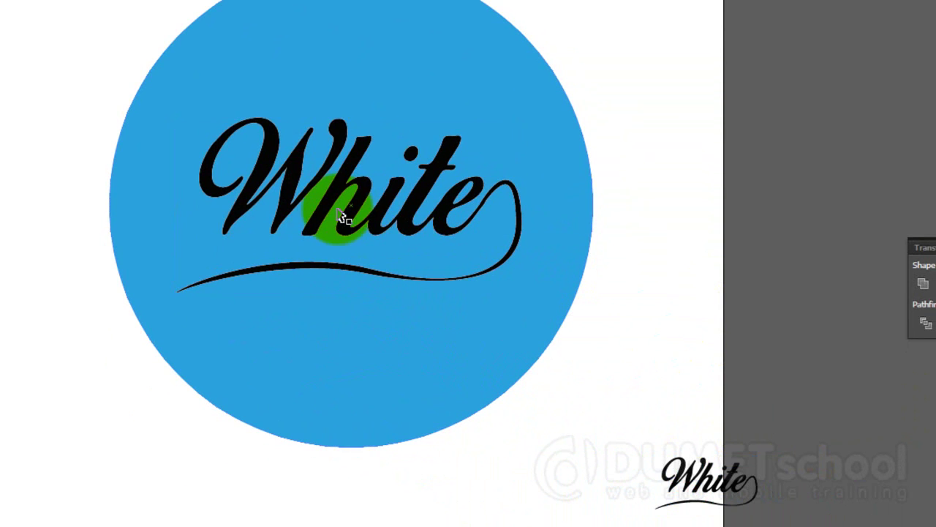
pyautogui.click(355, 197)
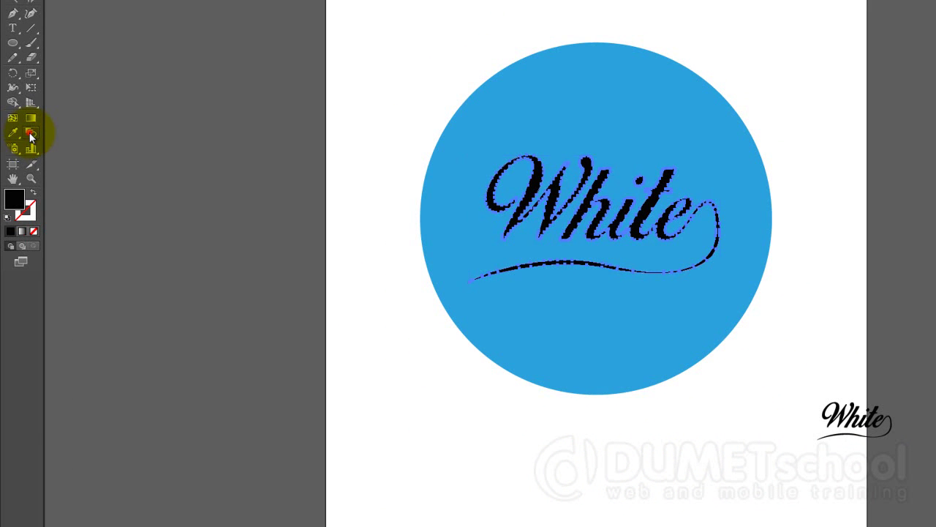
pyautogui.click(31, 134)
pyautogui.moveTo(627, 253); pyautogui.dragTo(705, 258)
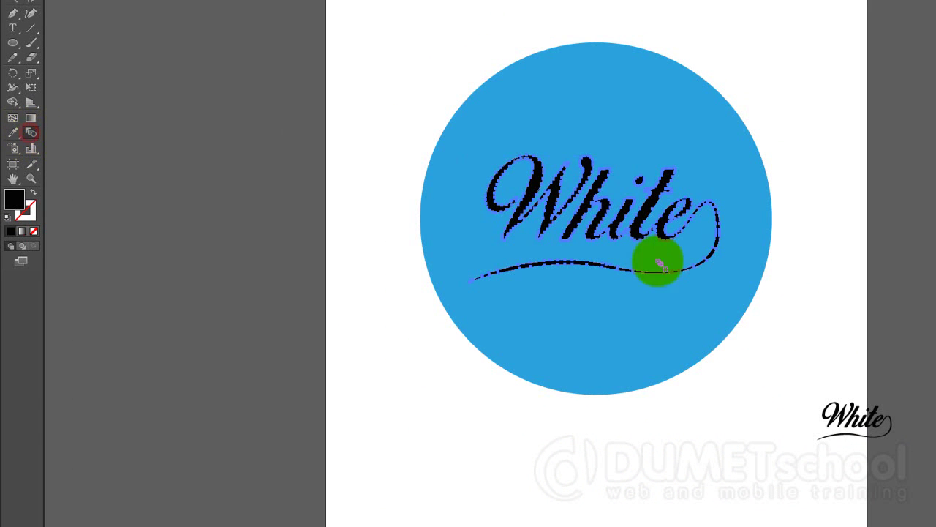
pyautogui.click(843, 411)
# Set the White blend's Blend Options spacing to Specified Steps 500 with Preview on
pyautogui.click(16, 76)
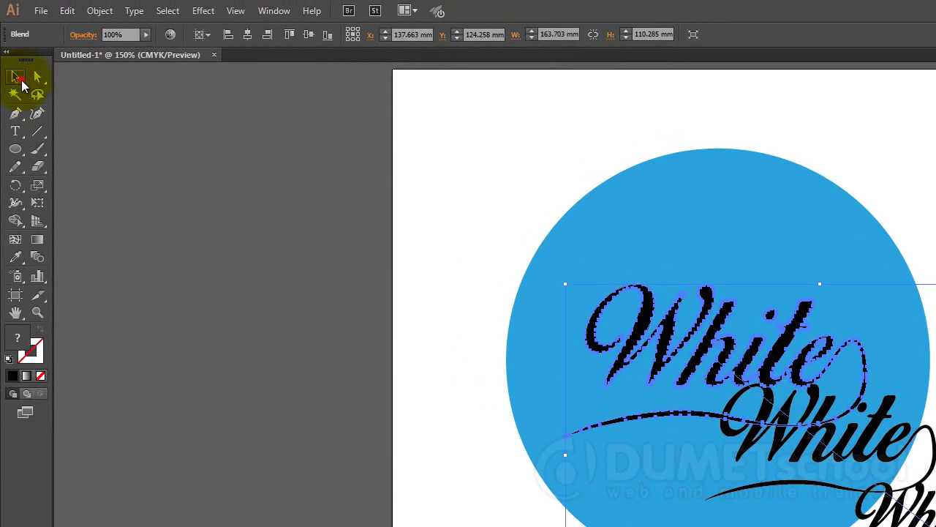
pyautogui.click(307, 342)
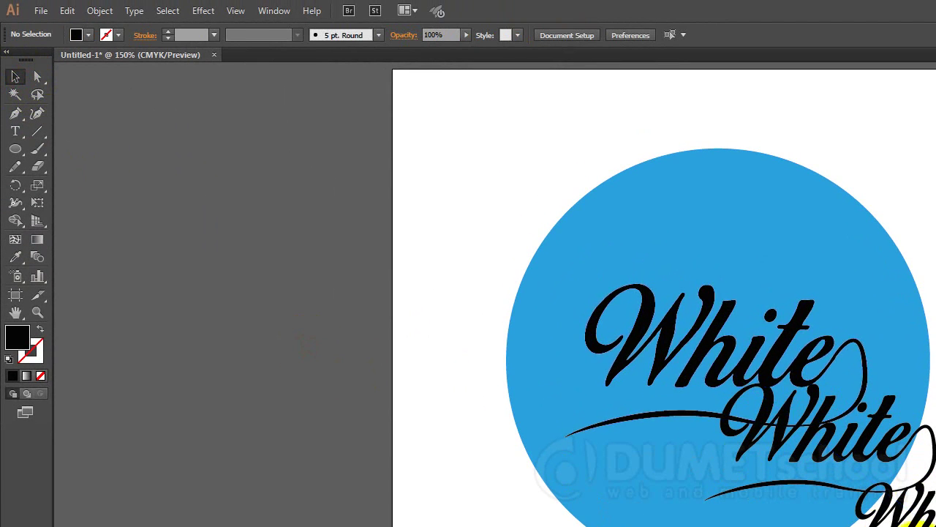
pyautogui.click(790, 399)
pyautogui.click(99, 10)
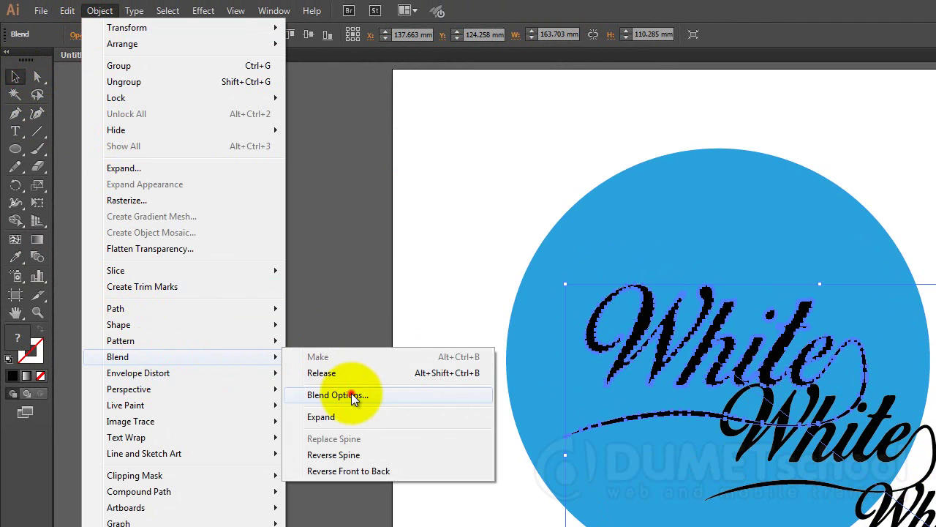
pyautogui.moveTo(153, 357)
pyautogui.click(351, 395)
pyautogui.moveTo(656, 322); pyautogui.dragTo(410, 289)
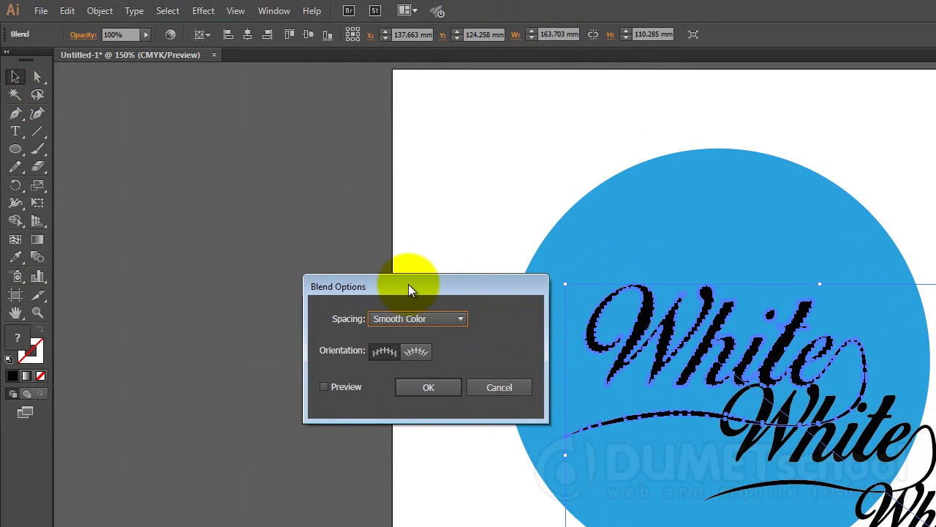
pyautogui.click(406, 320)
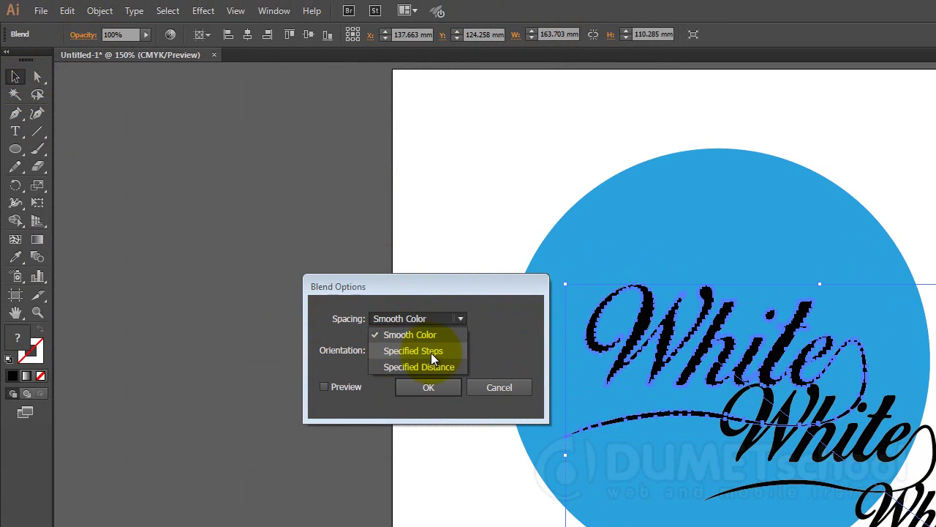
pyautogui.click(431, 353)
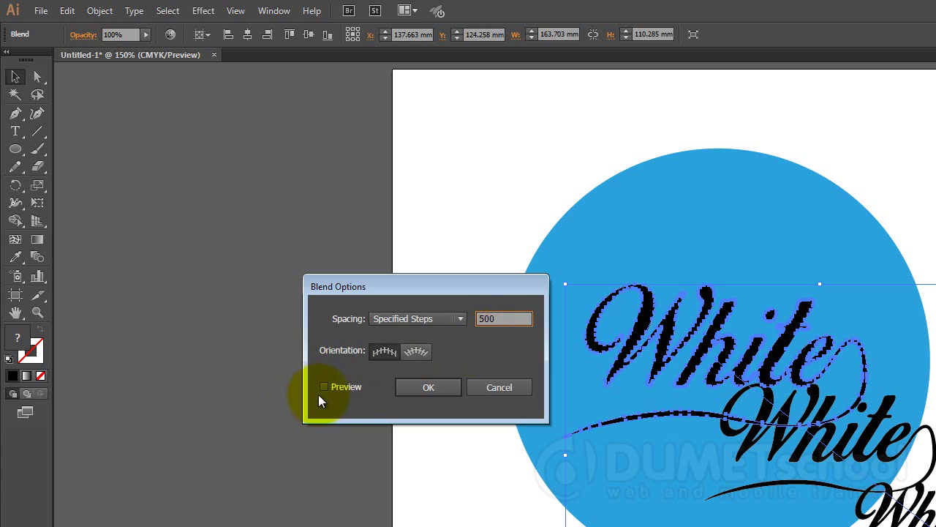
pyautogui.click(340, 388)
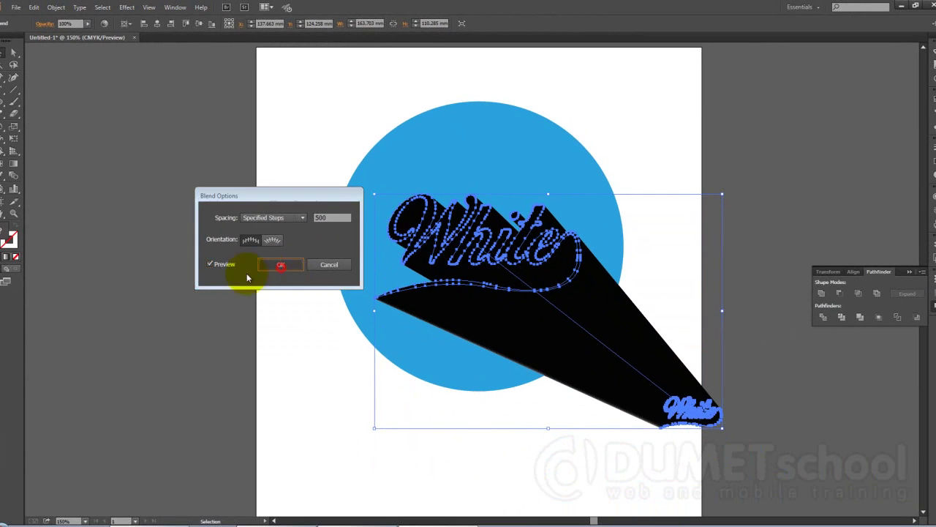
# Apply the 500-step blend and send the black shadow backward behind the white lettering
pyautogui.click(282, 264)
pyautogui.click(147, 287)
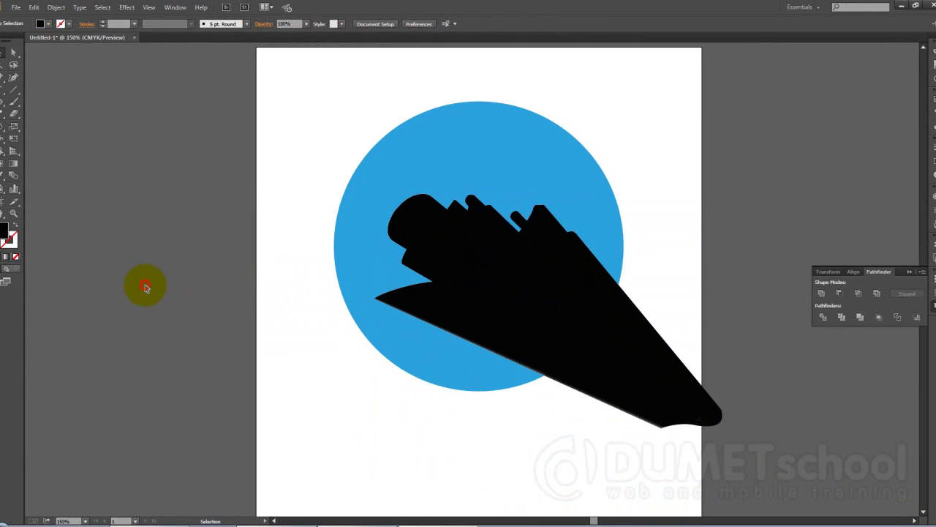
pyautogui.rightClick(546, 267)
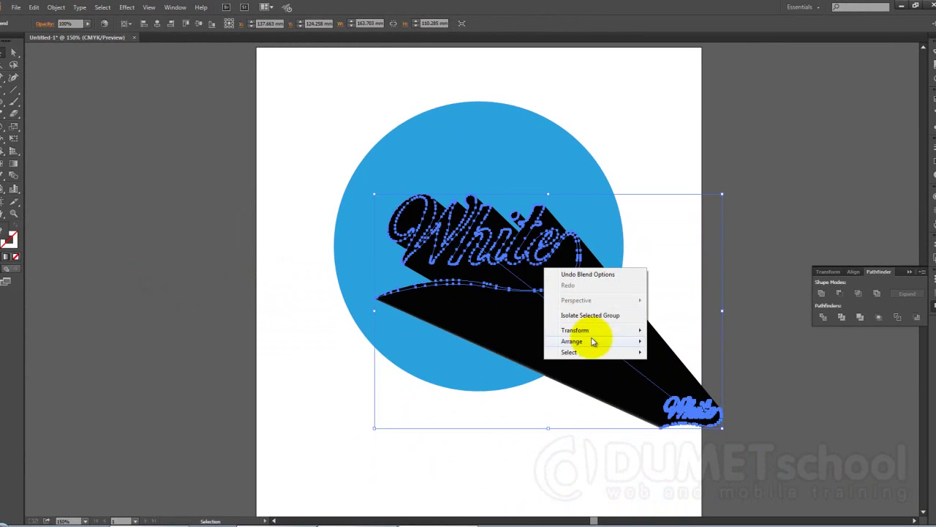
pyautogui.moveTo(572, 341)
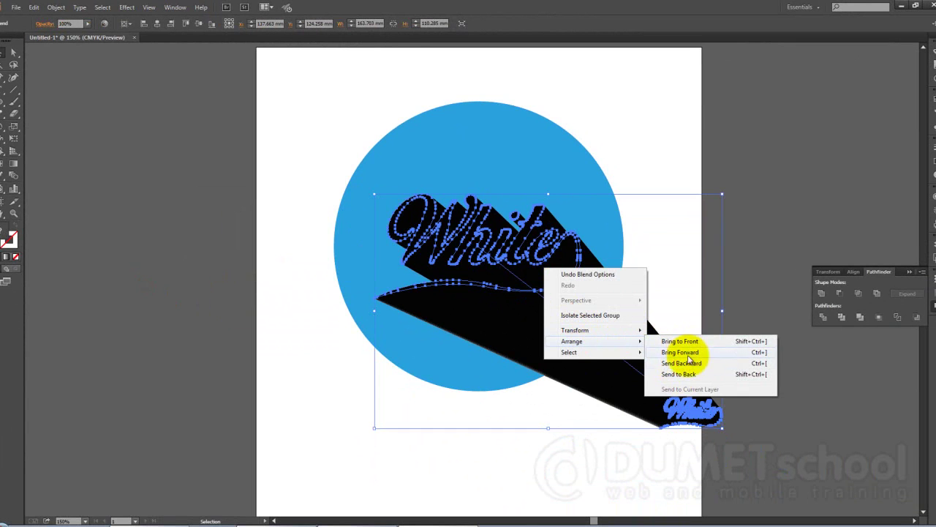
pyautogui.click(687, 363)
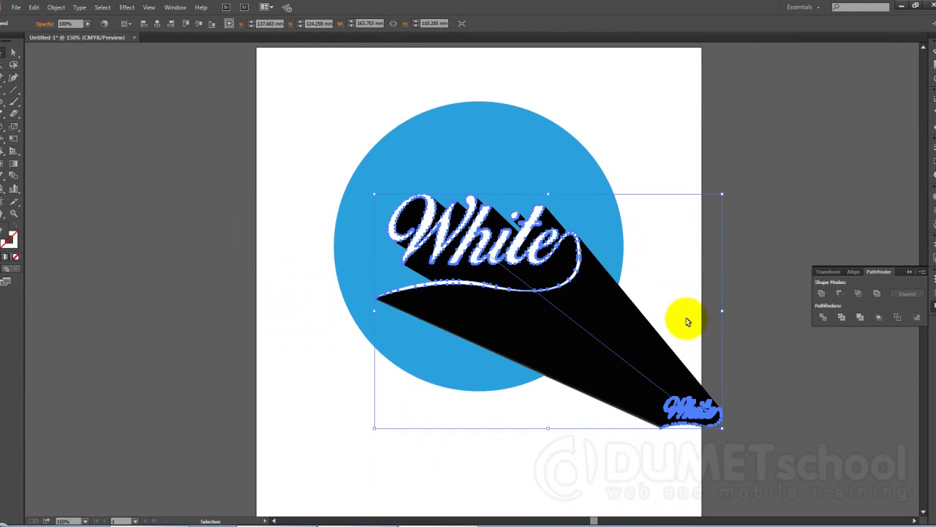
pyautogui.click(690, 192)
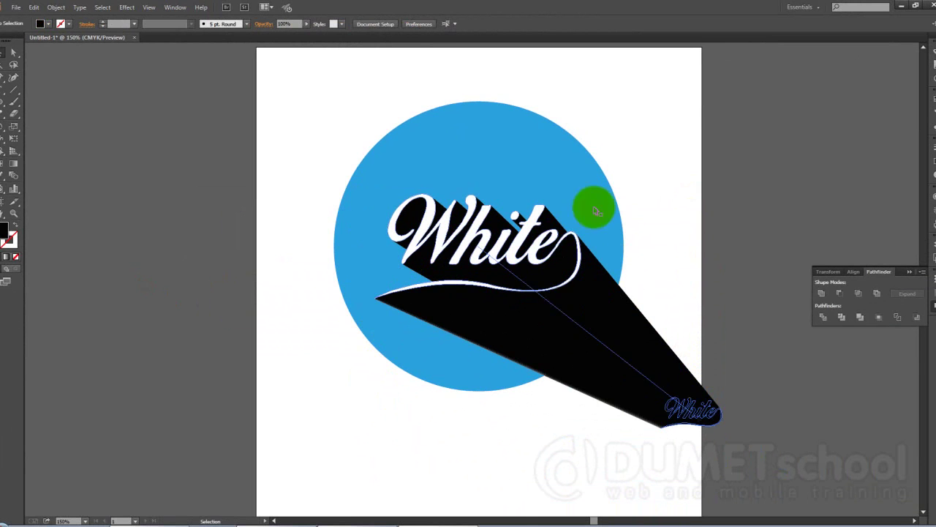
# Lower the shadow blend's opacity to just under 100%
pyautogui.click(578, 344)
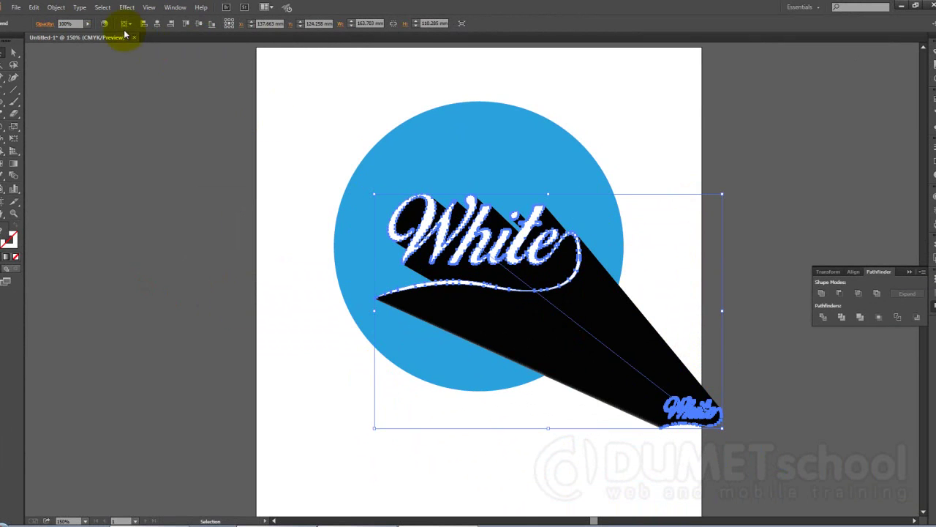
pyautogui.write('80')
pyautogui.click(82, 36)
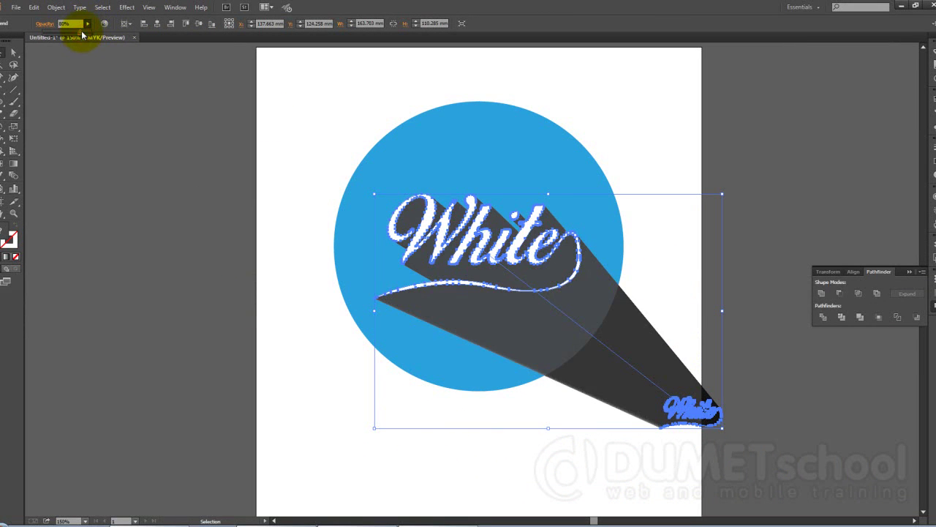
pyautogui.moveTo(85, 37); pyautogui.dragTo(87, 37)
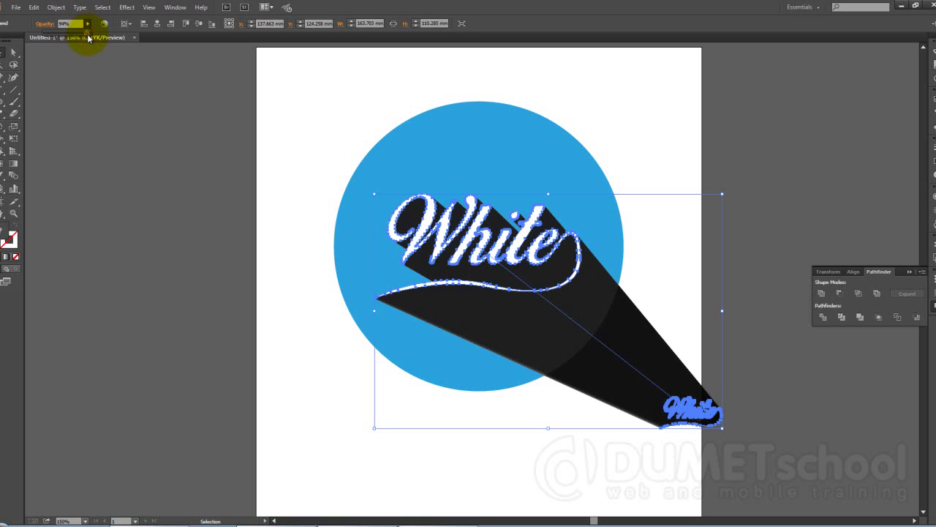
pyautogui.click(144, 146)
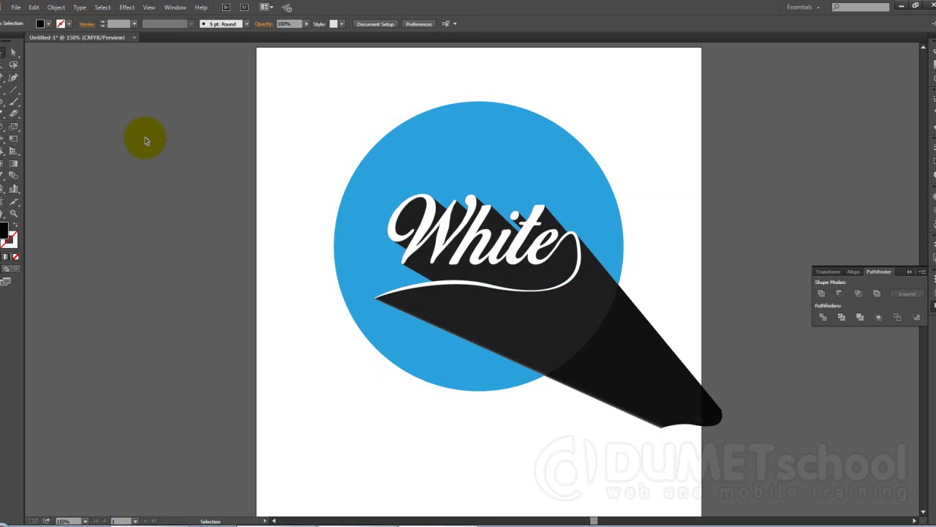
pyautogui.click(440, 131)
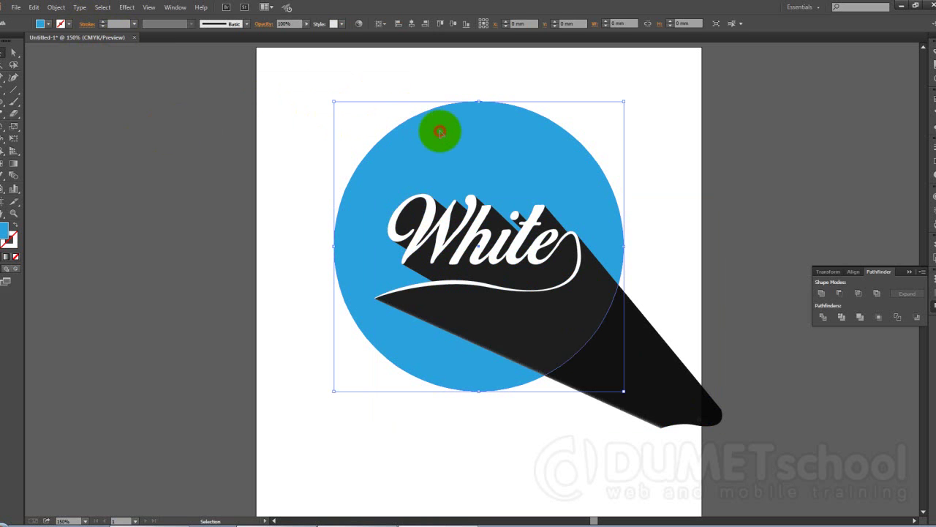
# Copy the blue circle and paste it in place over the original
pyautogui.click(441, 120)
pyautogui.click(80, 8)
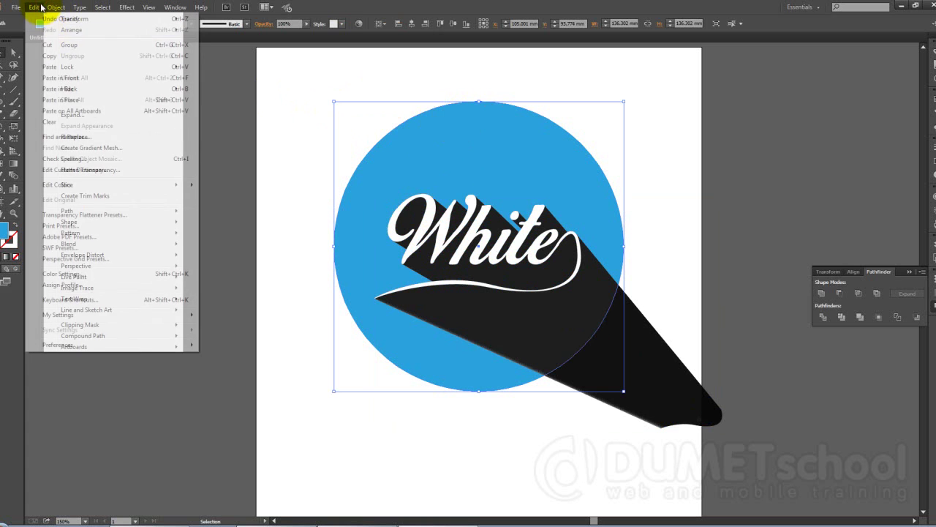
pyautogui.click(47, 53)
pyautogui.click(34, 8)
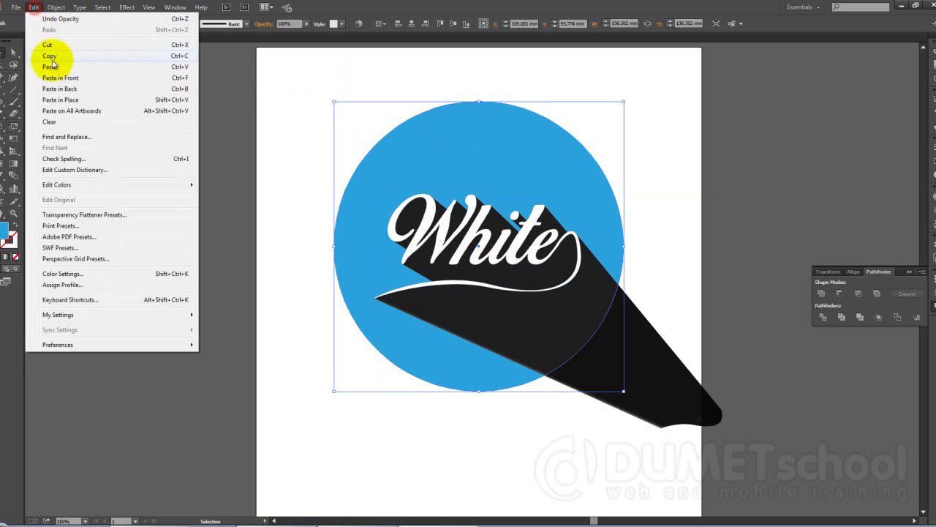
pyautogui.click(55, 100)
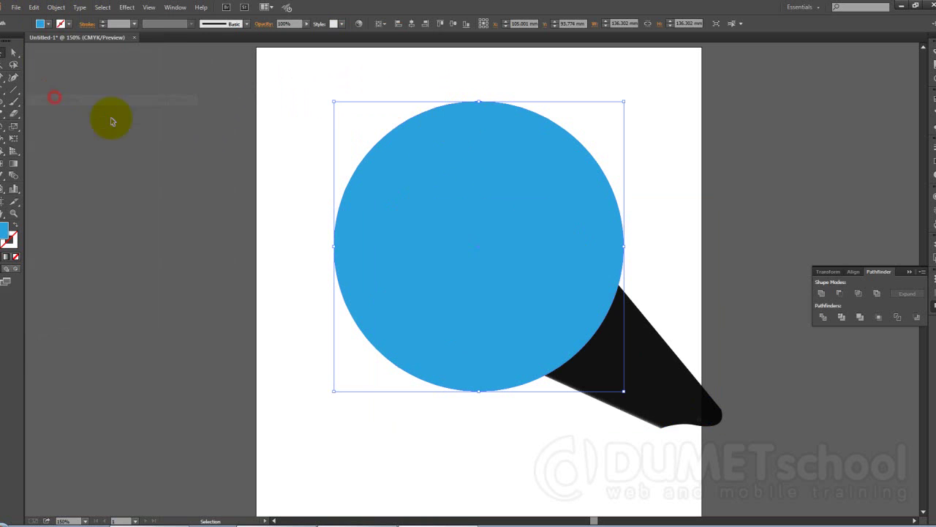
# Select the circle, shadow and lettering together and make a clipping mask
pyautogui.click(218, 151)
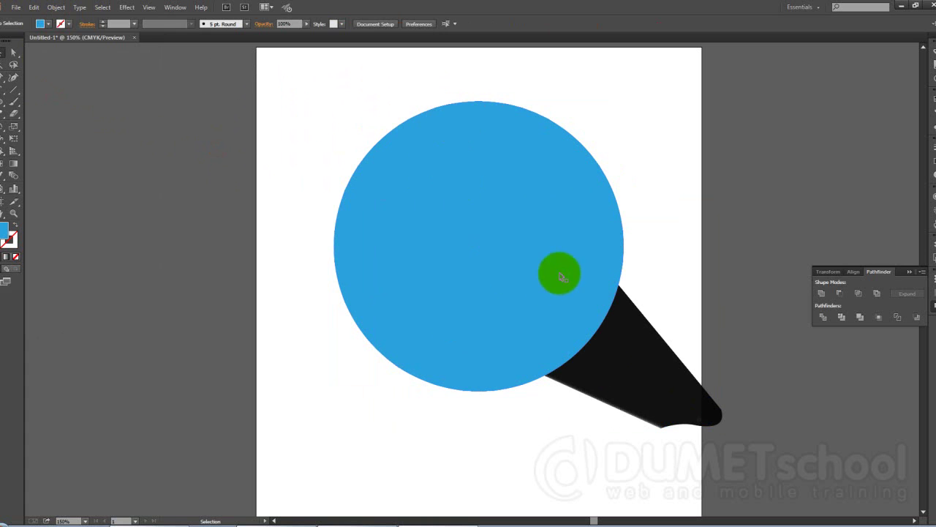
pyautogui.moveTo(297, 92); pyautogui.dragTo(661, 418)
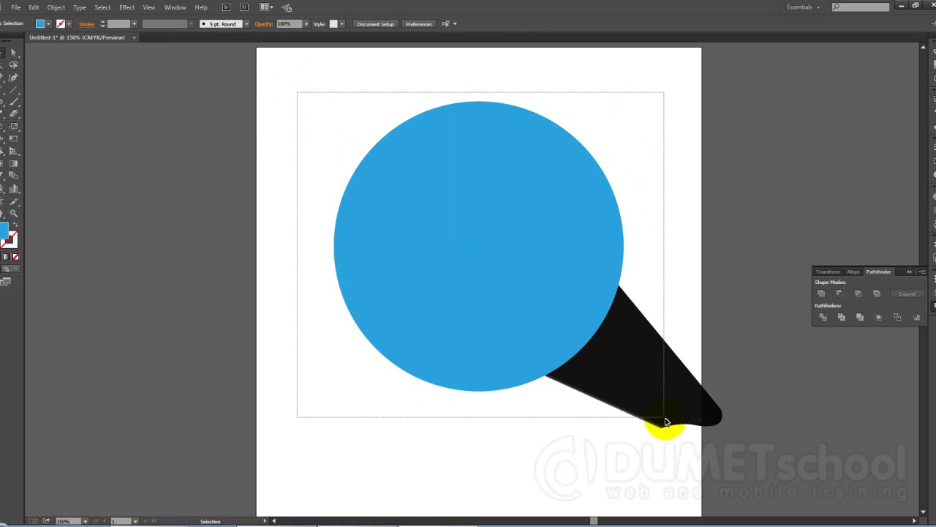
pyautogui.rightClick(514, 293)
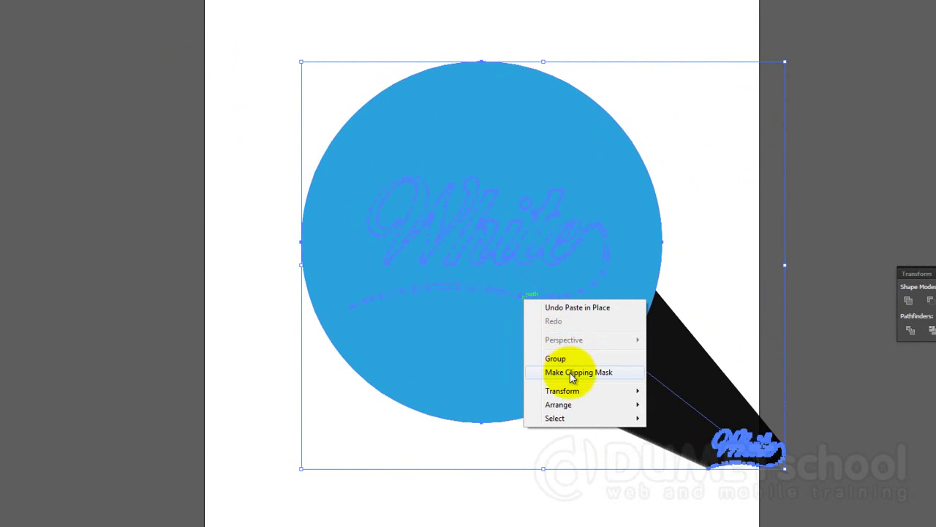
pyautogui.click(569, 372)
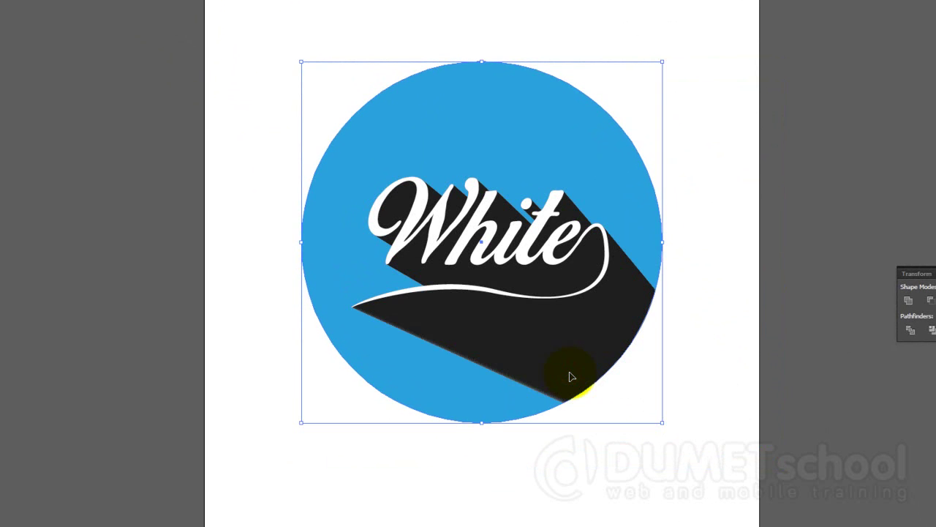
pyautogui.click(725, 138)
pyautogui.scroll(2, 539, 234)
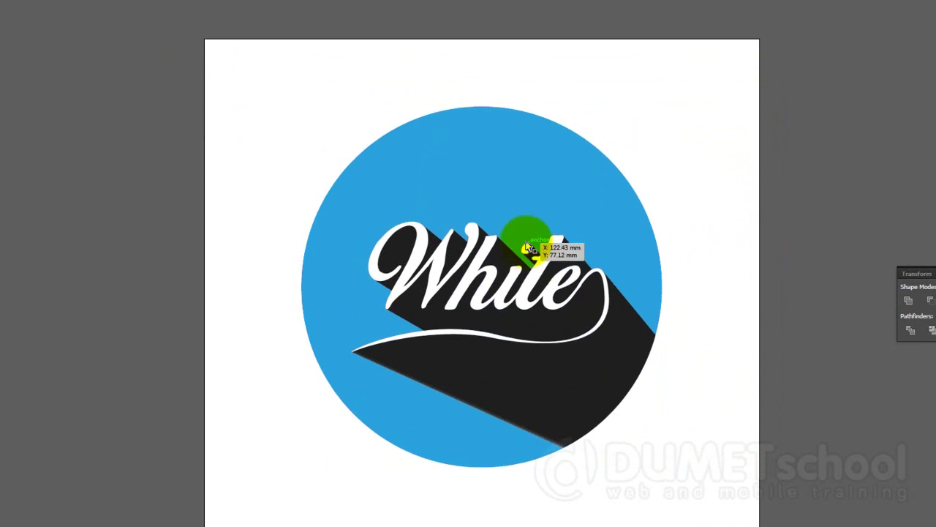